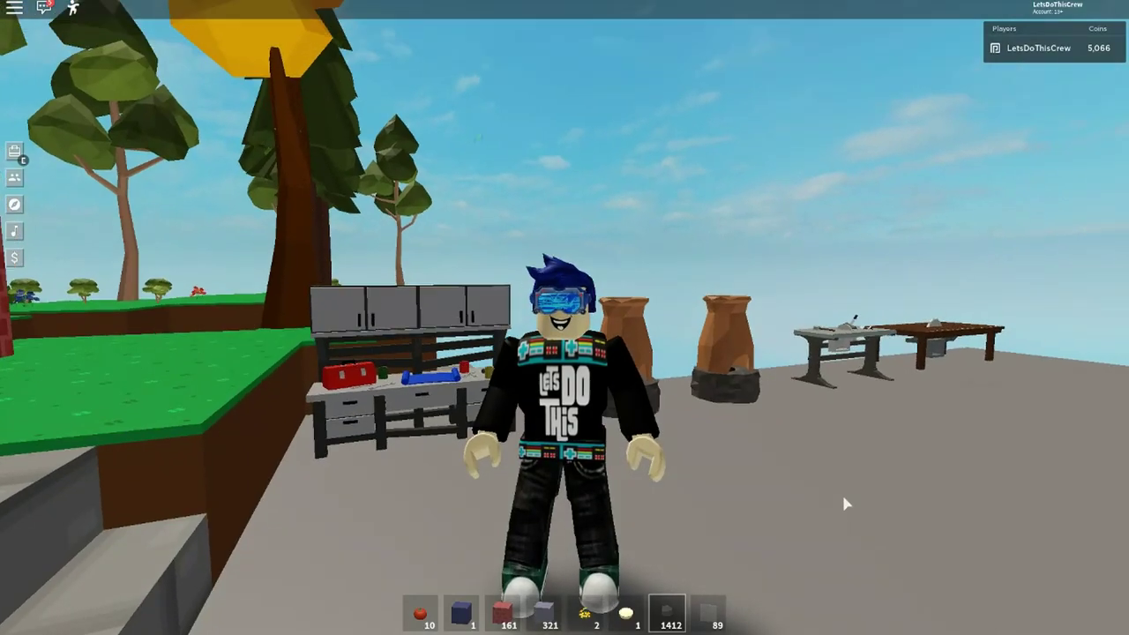
Check the Industrial Smelter and Industrial Oven recipes at the workbench
{"action": "key", "text": "space"}
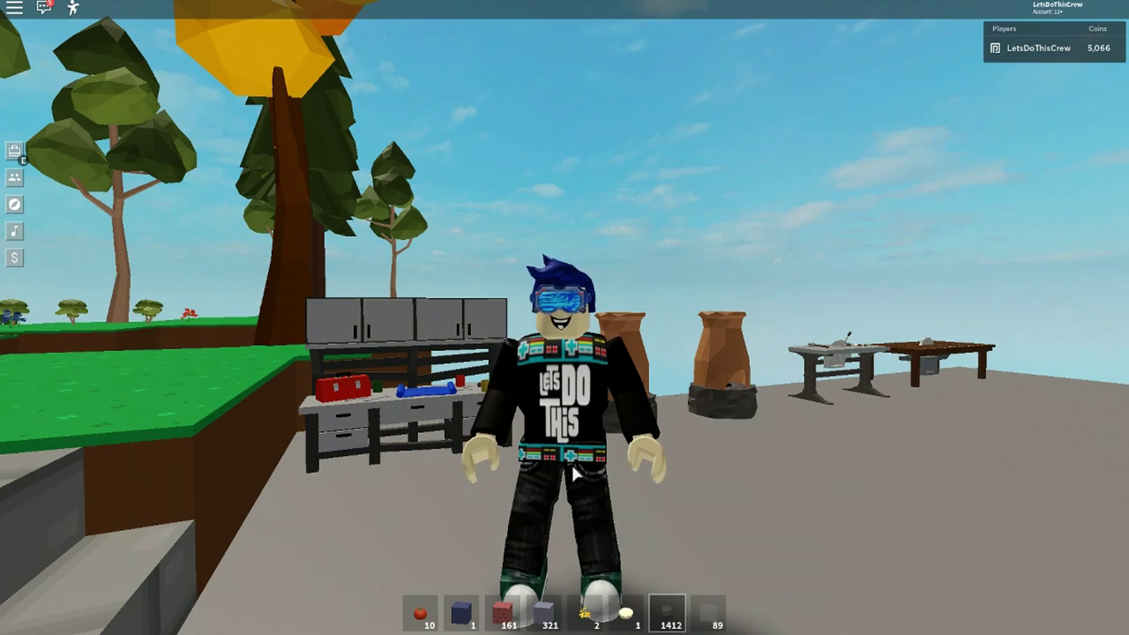
{"action": "key", "text": "f"}
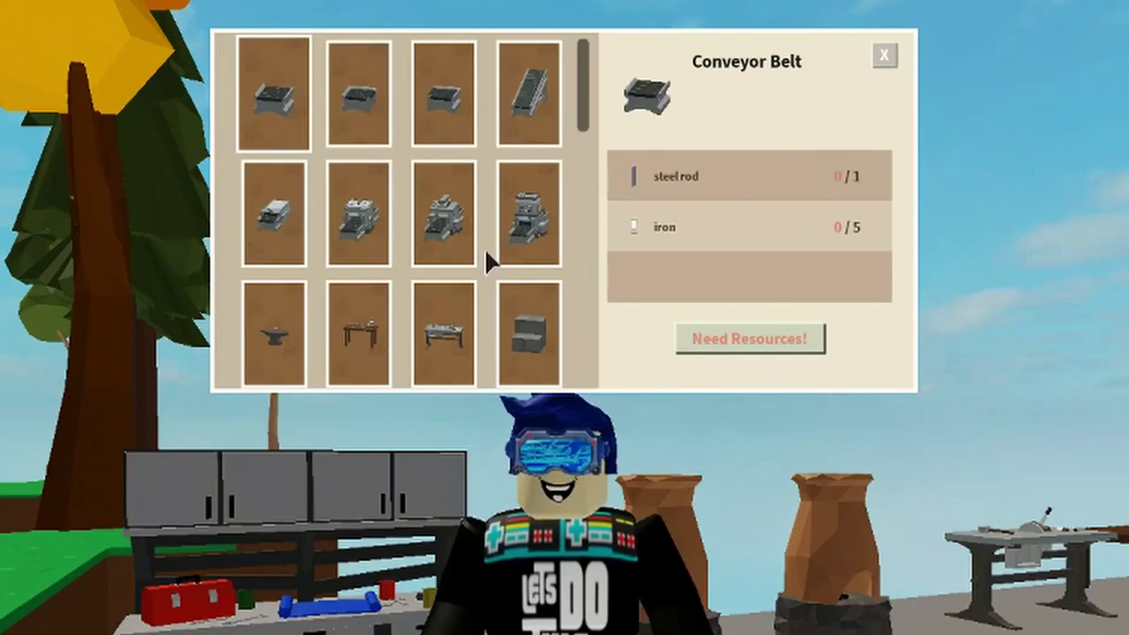
{"action": "left_click", "coordinate": [542, 163]}
{"action": "left_click", "coordinate": [360, 238]}
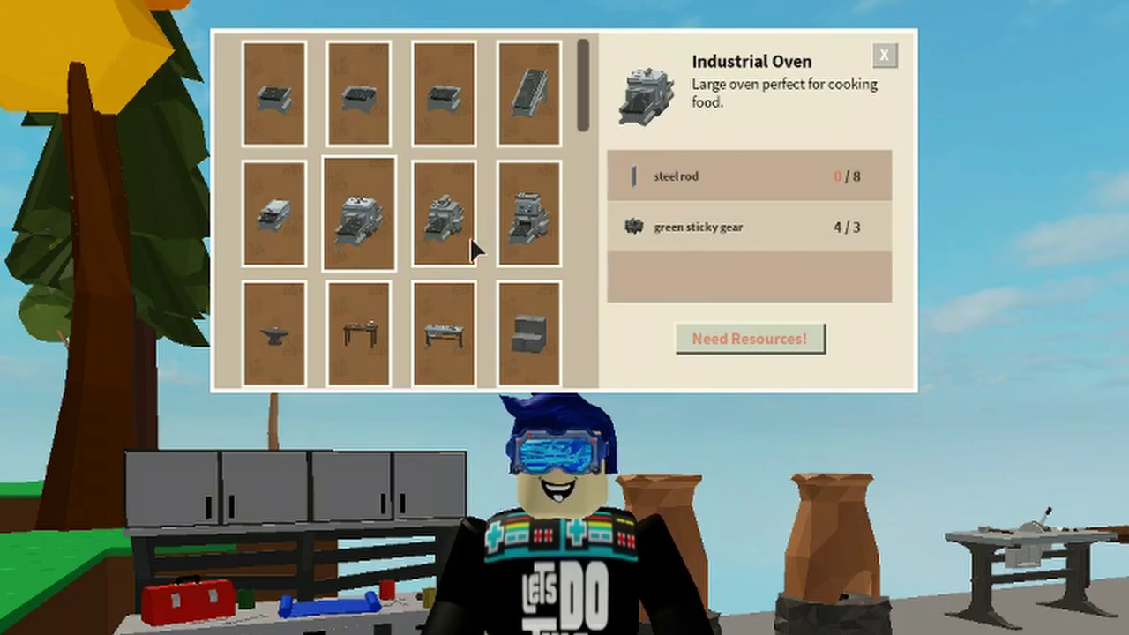
{"action": "left_click", "coordinate": [530, 238]}
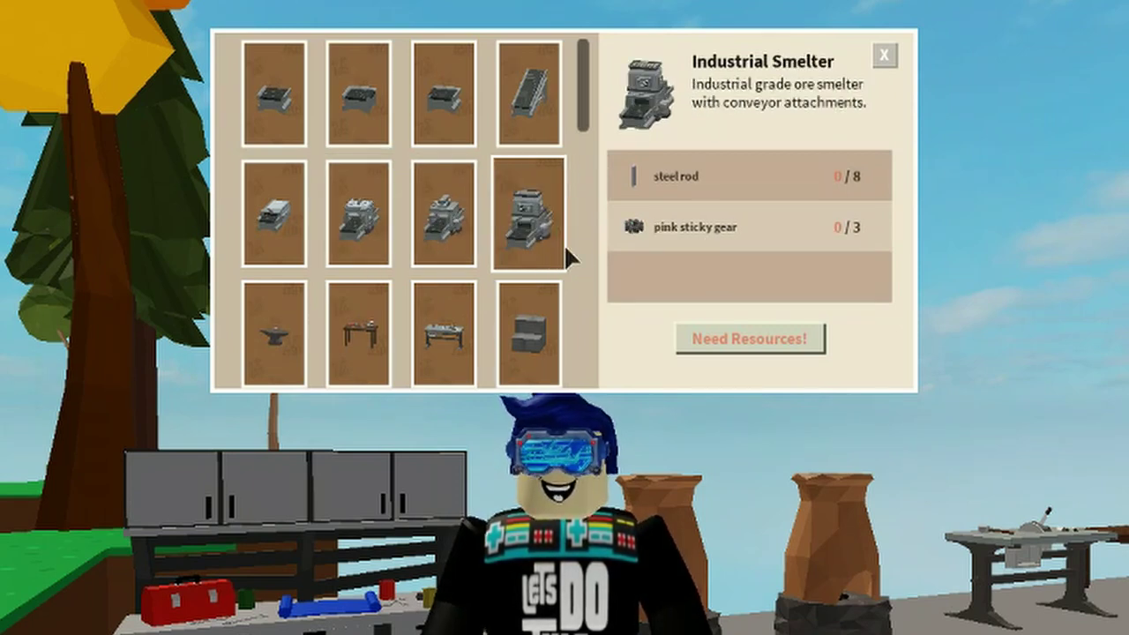
{"action": "left_click", "coordinate": [886, 57]}
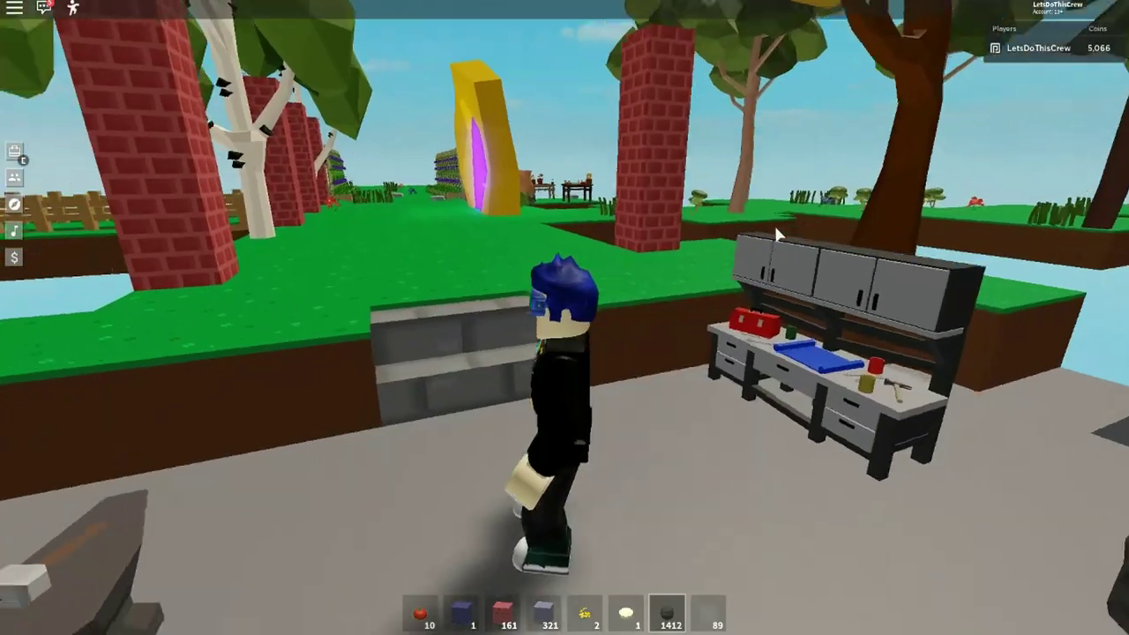
Run through the yellow portal into the village toward the MINE sign
{"action": "key", "text": "w"}
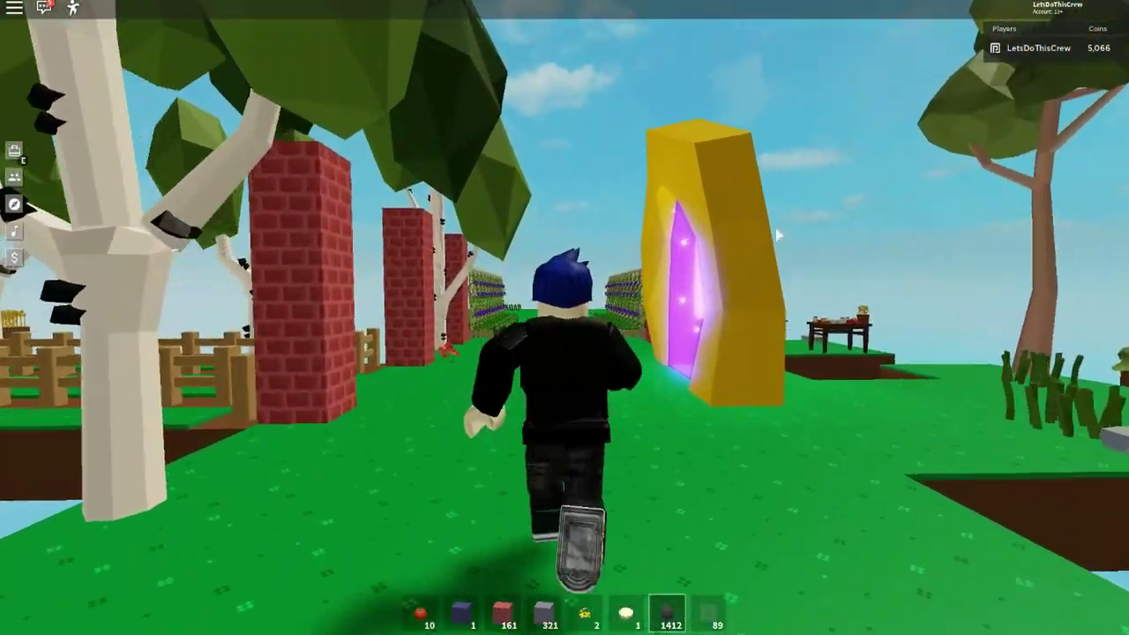
{"action": "key", "text": "w"}
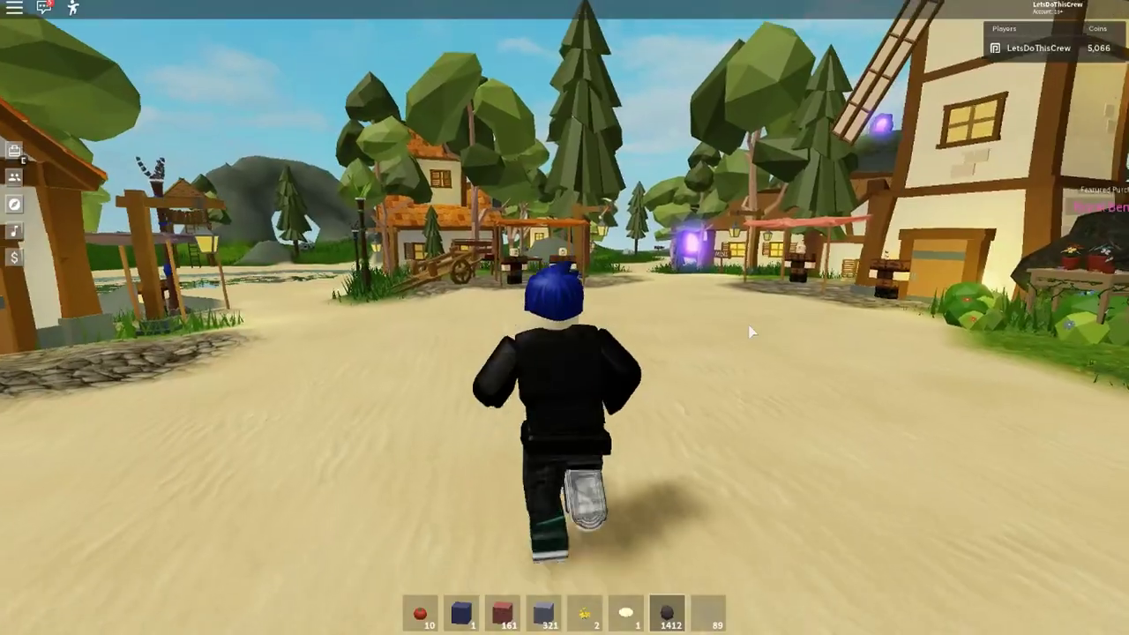
{"action": "key", "text": "w"}
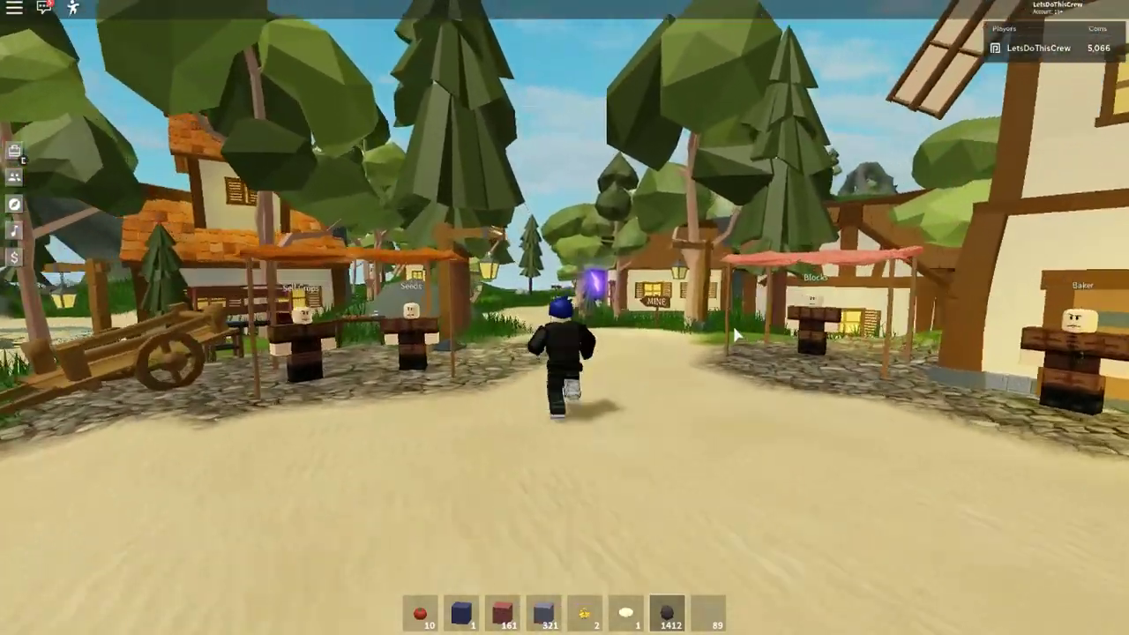
{"action": "key", "text": "w"}
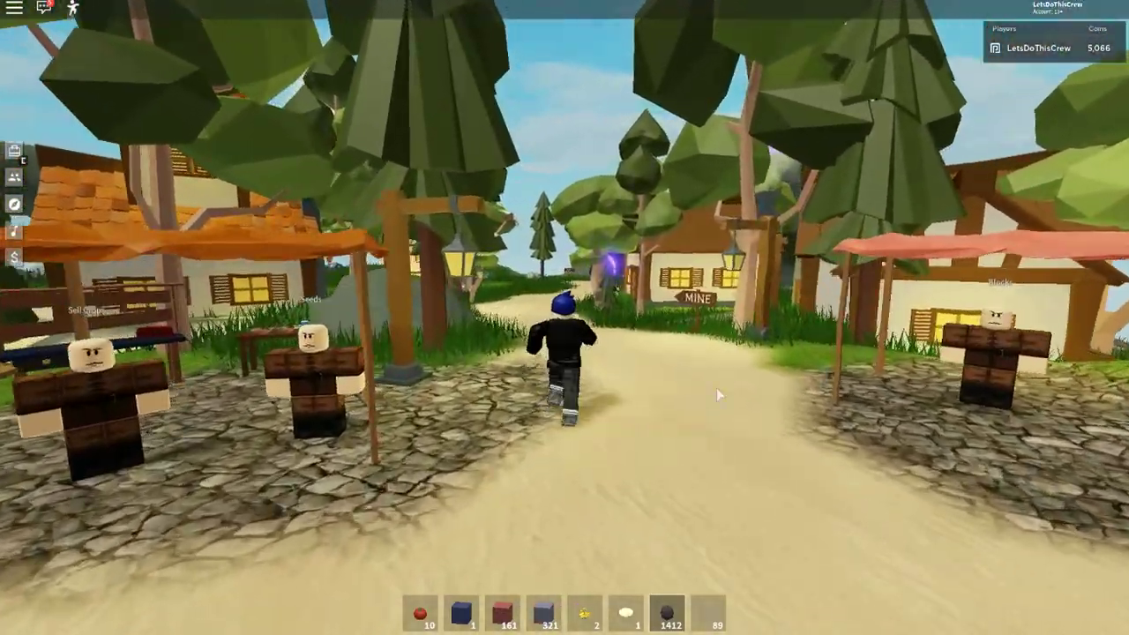
Move coal and other hotbar stacks into the inventory, with the Wooden Sword in slot 1
{"action": "key", "text": "e"}
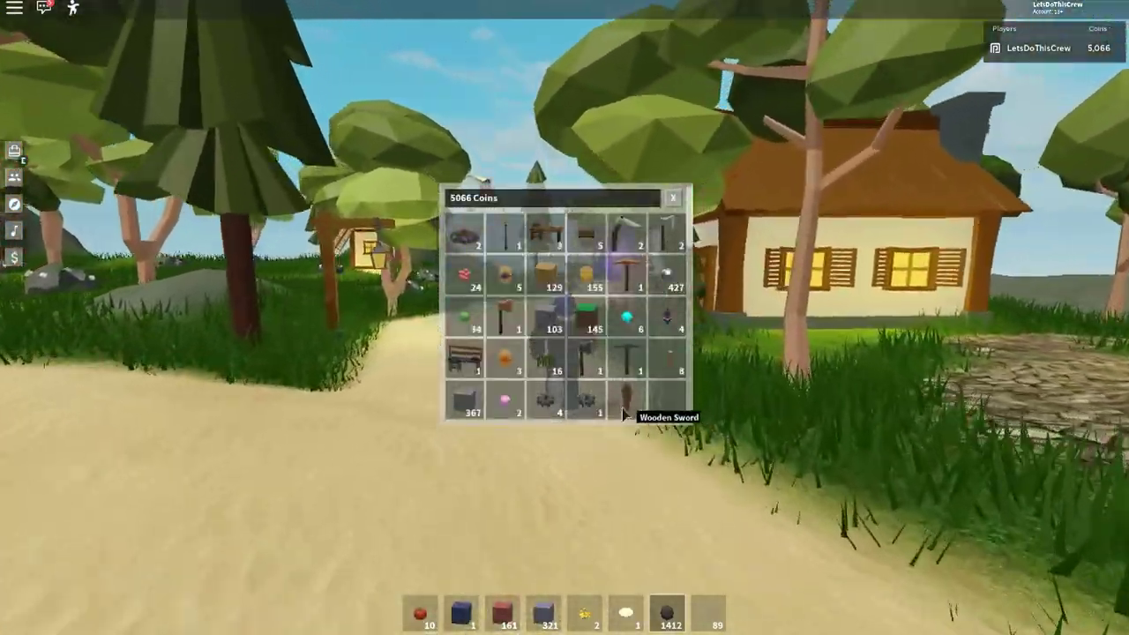
{"action": "left_click", "coordinate": [667, 611]}
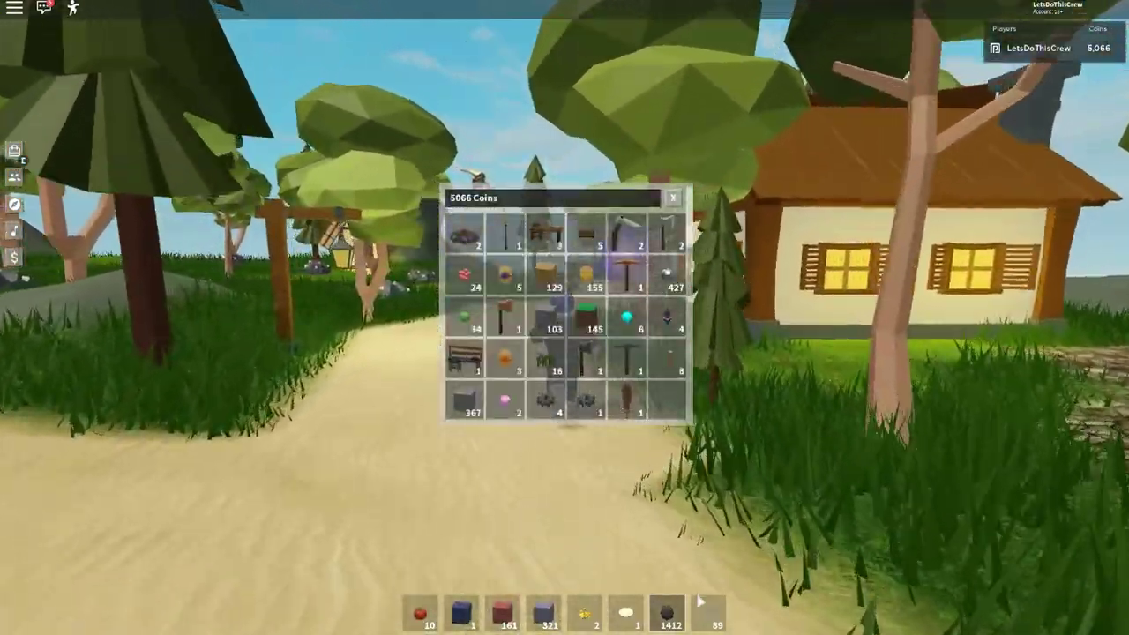
{"action": "left_click", "coordinate": [717, 611]}
{"action": "left_click", "coordinate": [420, 610]}
{"action": "left_click", "coordinate": [462, 610]}
{"action": "left_click", "coordinate": [503, 610]}
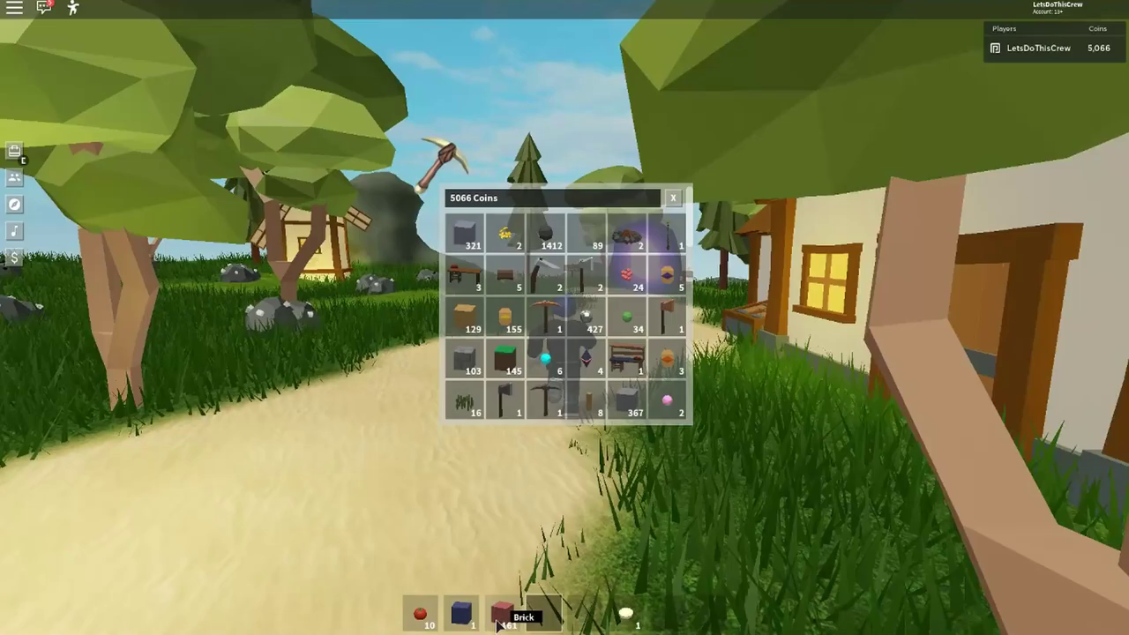
{"action": "left_click", "coordinate": [544, 610]}
{"action": "left_click", "coordinate": [584, 610]}
{"action": "scroll", "coordinate": [636, 400], "scroll_direction": "down", "scroll_amount": 3}
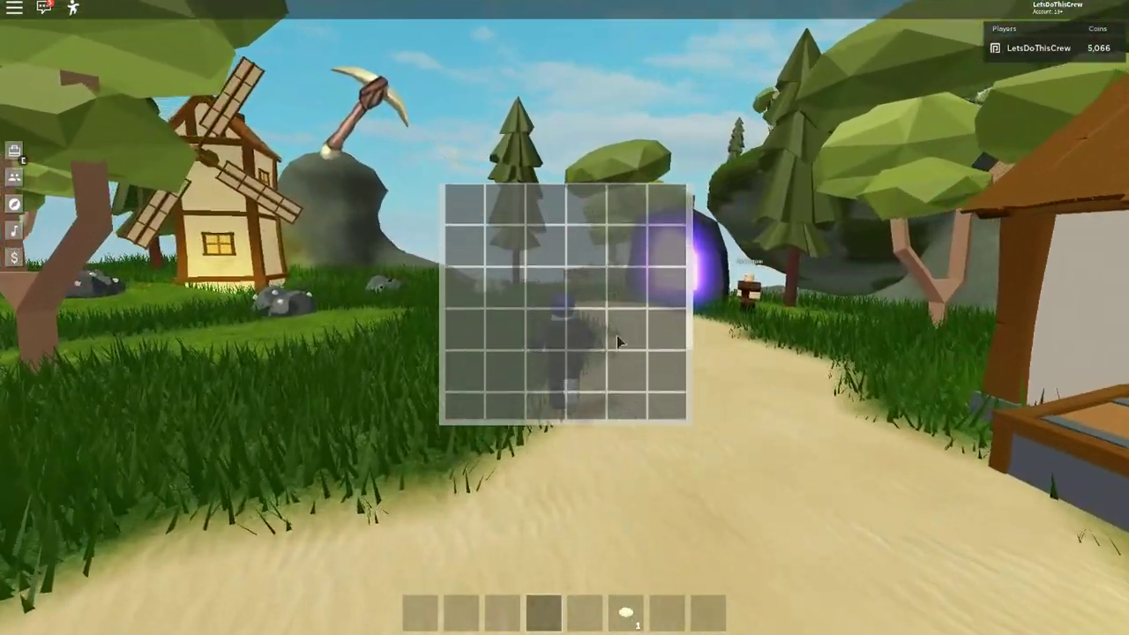
{"action": "left_click", "coordinate": [672, 362]}
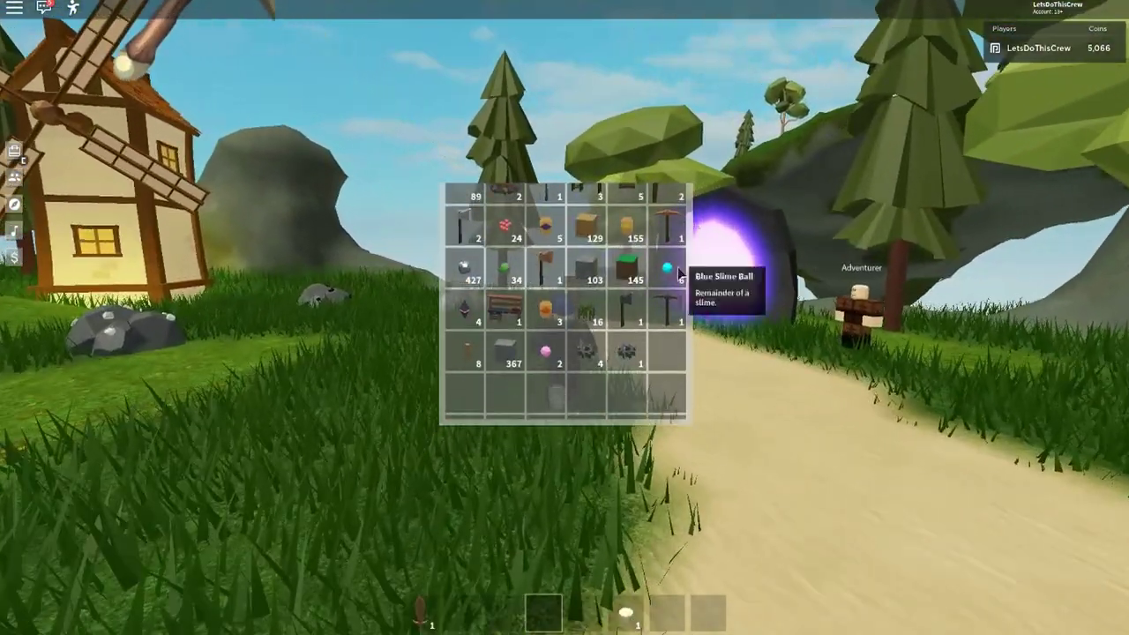
{"action": "scroll", "coordinate": [694, 210], "scroll_direction": "up", "scroll_amount": 3}
{"action": "left_click", "coordinate": [672, 201]}
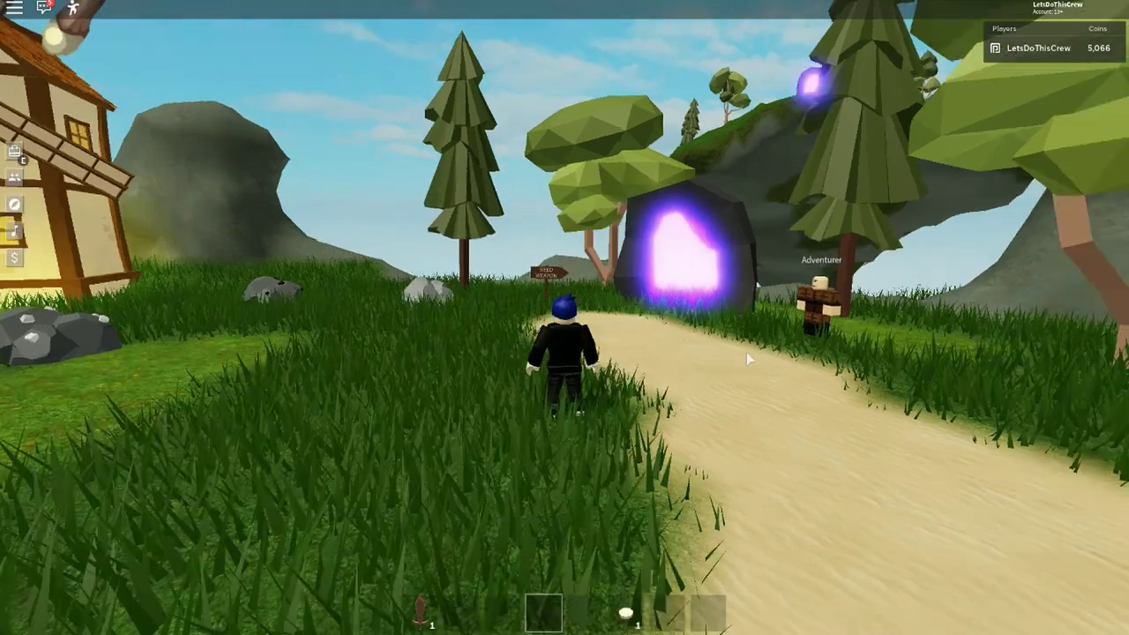
Buy a Slime Island Key from the Adventurer merchant, leaving 4,866 coins
{"action": "key", "text": "w"}
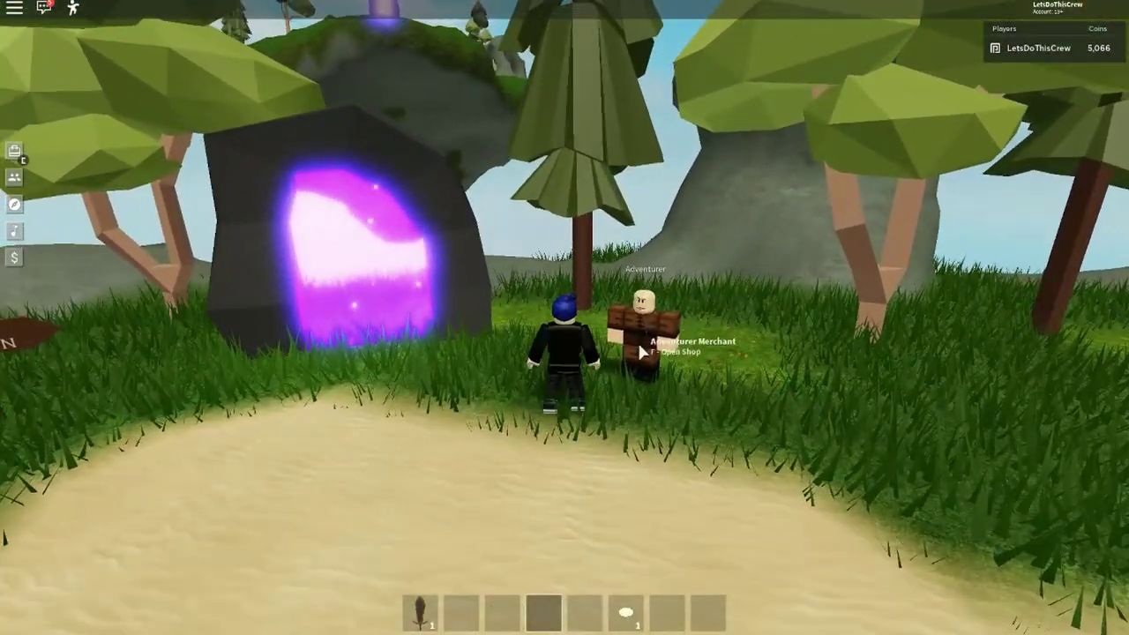
{"action": "left_click", "coordinate": [650, 338]}
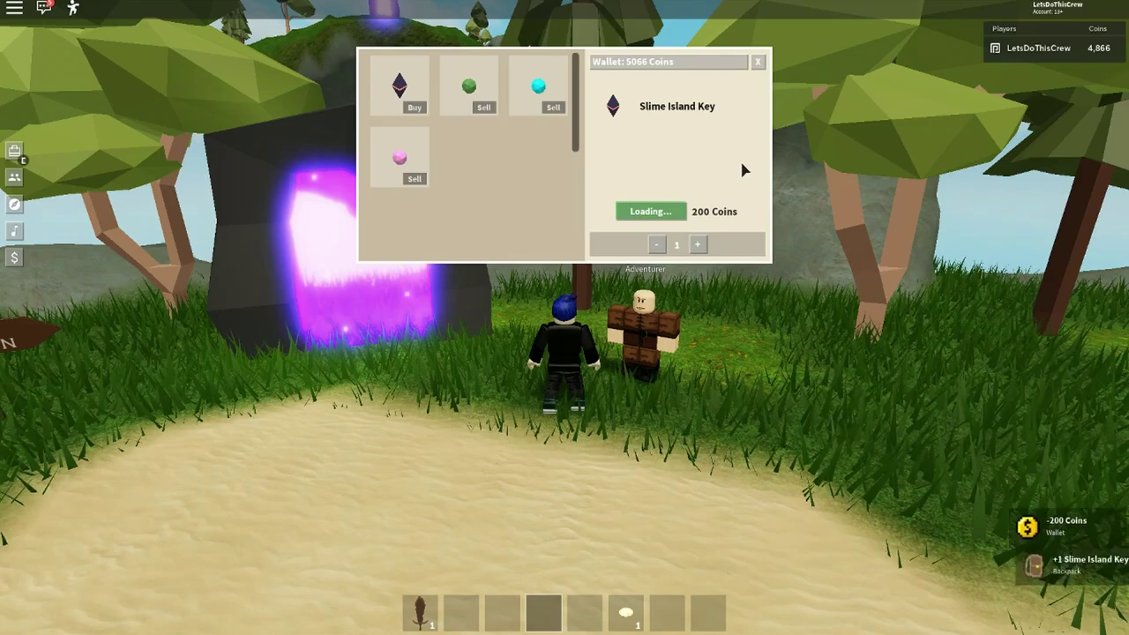
{"action": "left_click", "coordinate": [762, 64]}
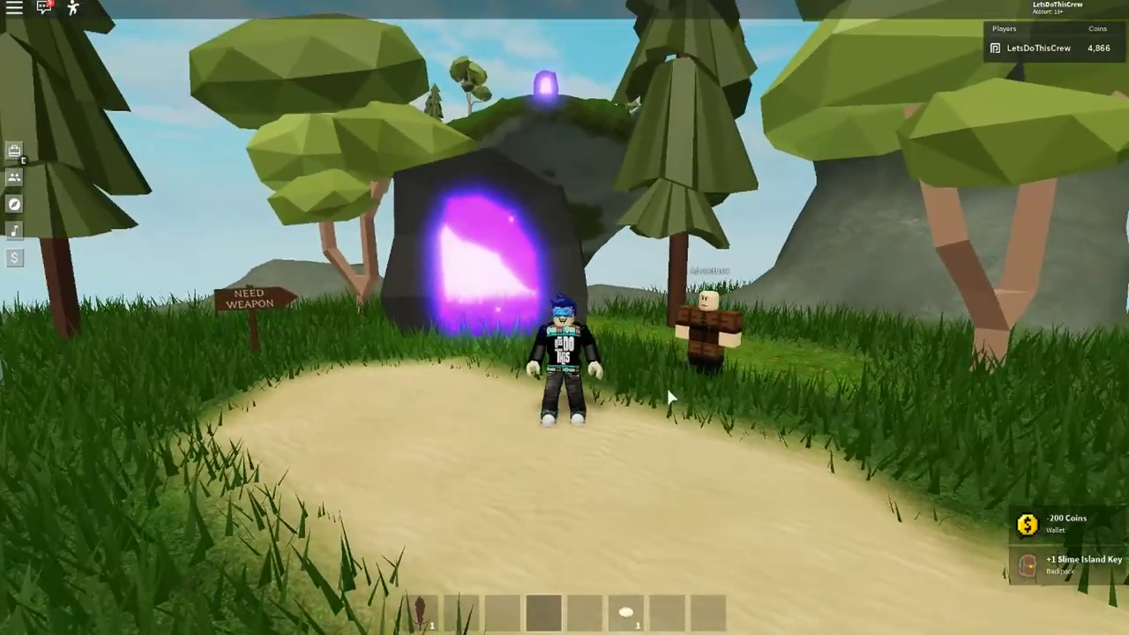
{"action": "scroll", "coordinate": [666, 386], "scroll_direction": "up", "scroll_amount": 3}
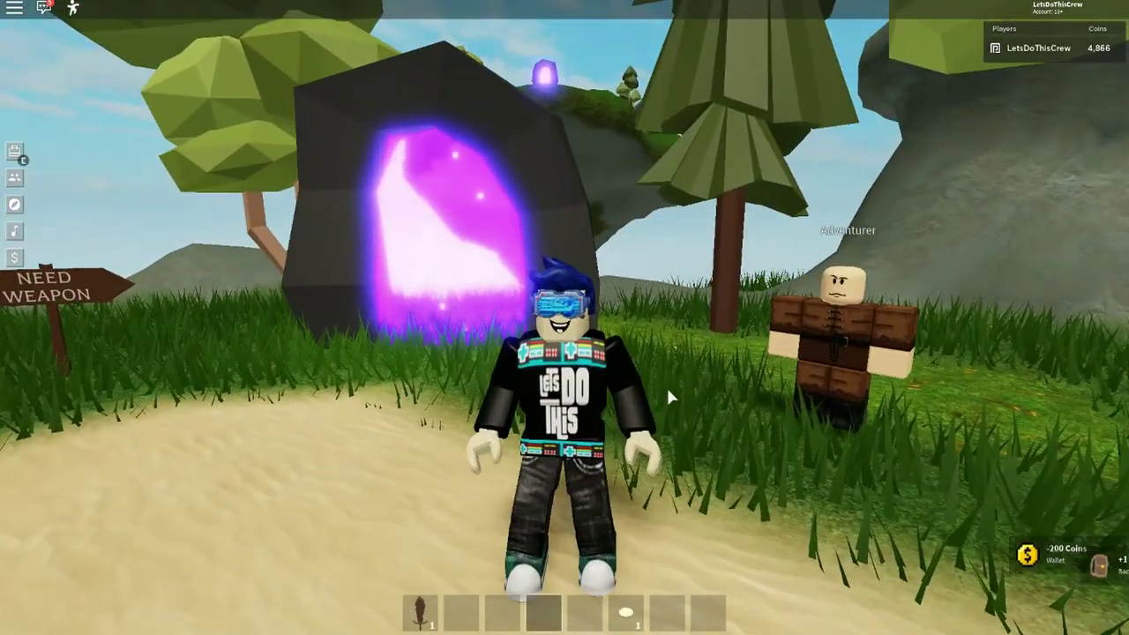
{"action": "left_click", "coordinate": [14, 9]}
{"action": "left_click", "coordinate": [479, 130]}
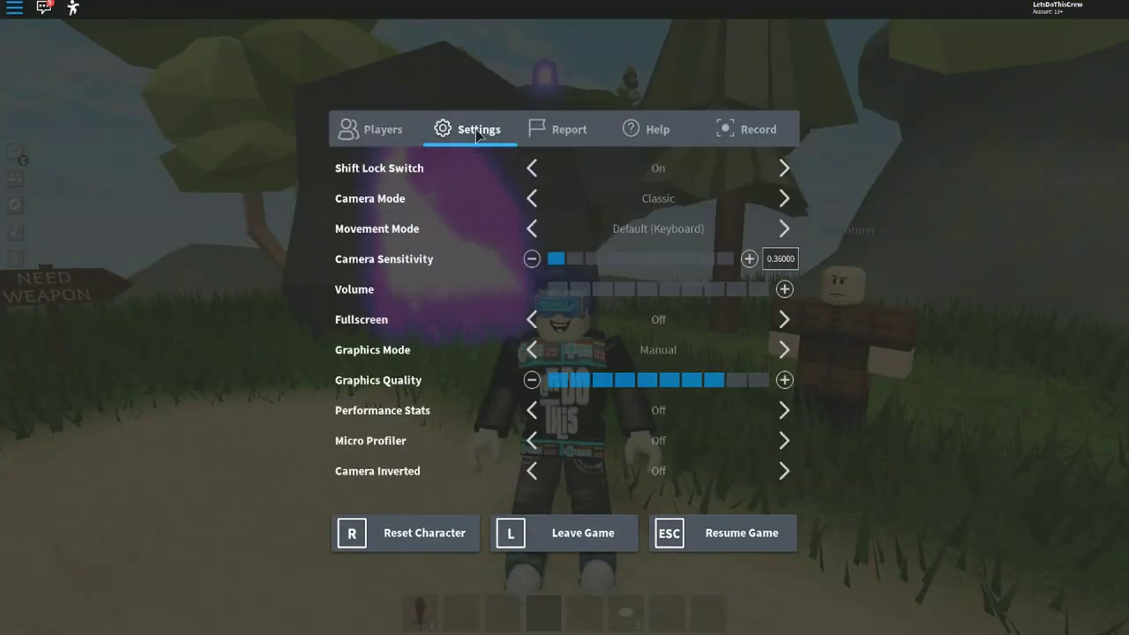
{"action": "left_click", "coordinate": [784, 168]}
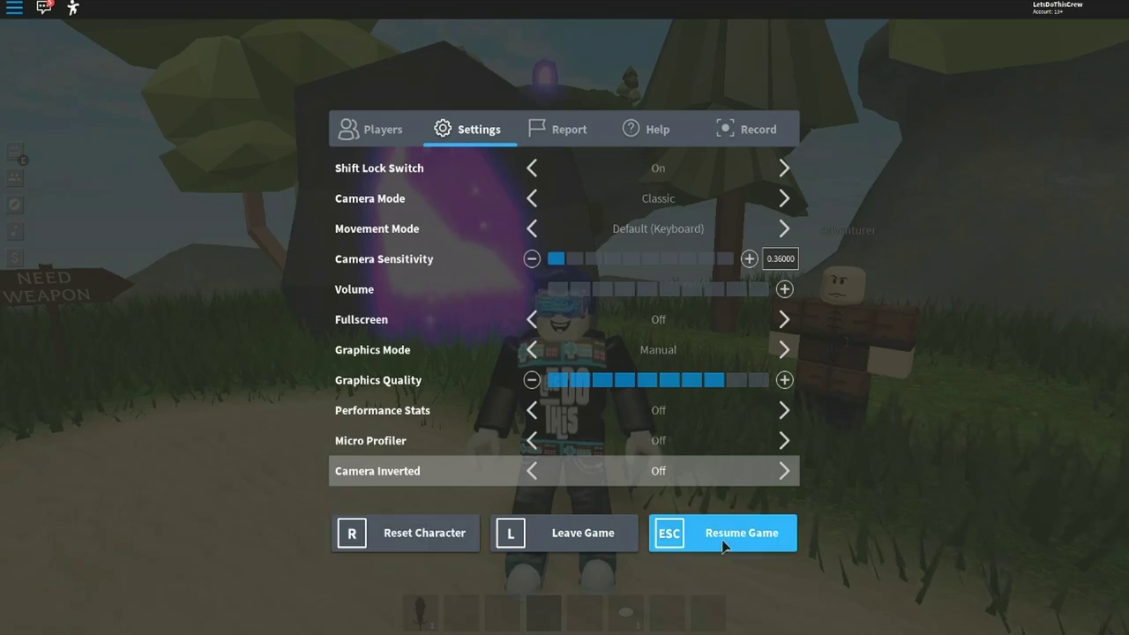
{"action": "left_click", "coordinate": [723, 545]}
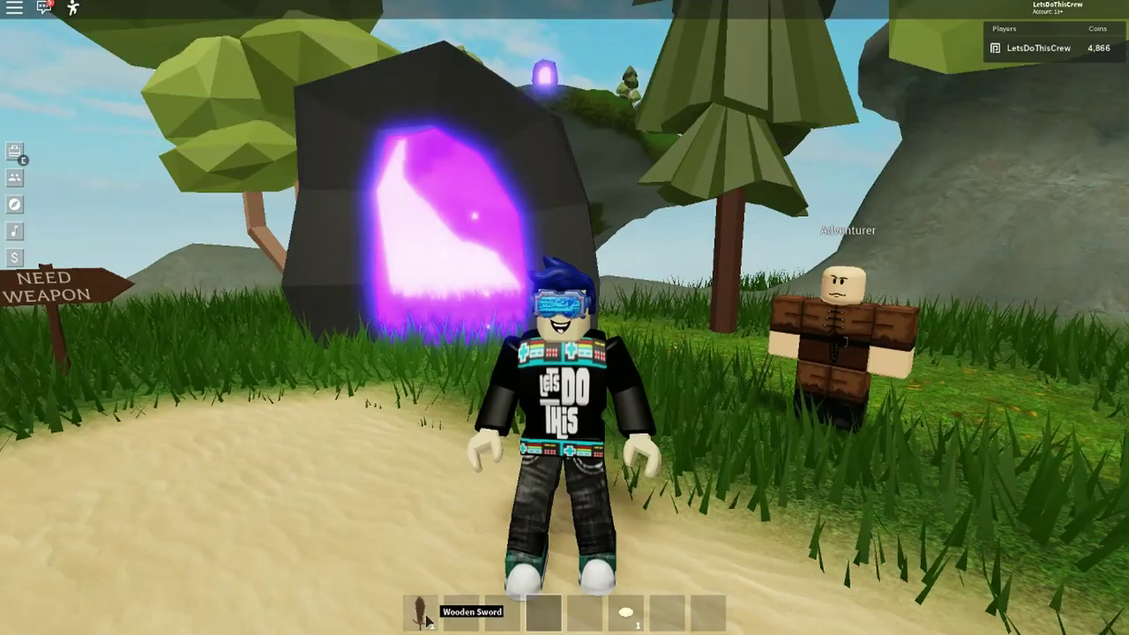
Run through the purple portal and across the grassland toward the slimes
{"action": "key", "text": "w"}
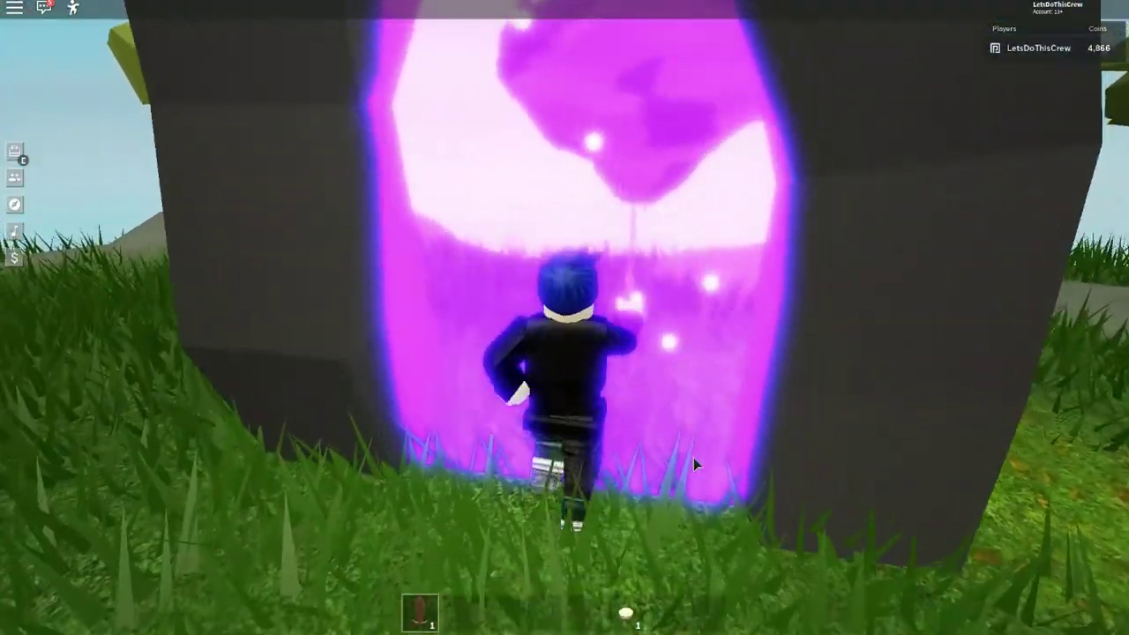
{"action": "key", "text": "w"}
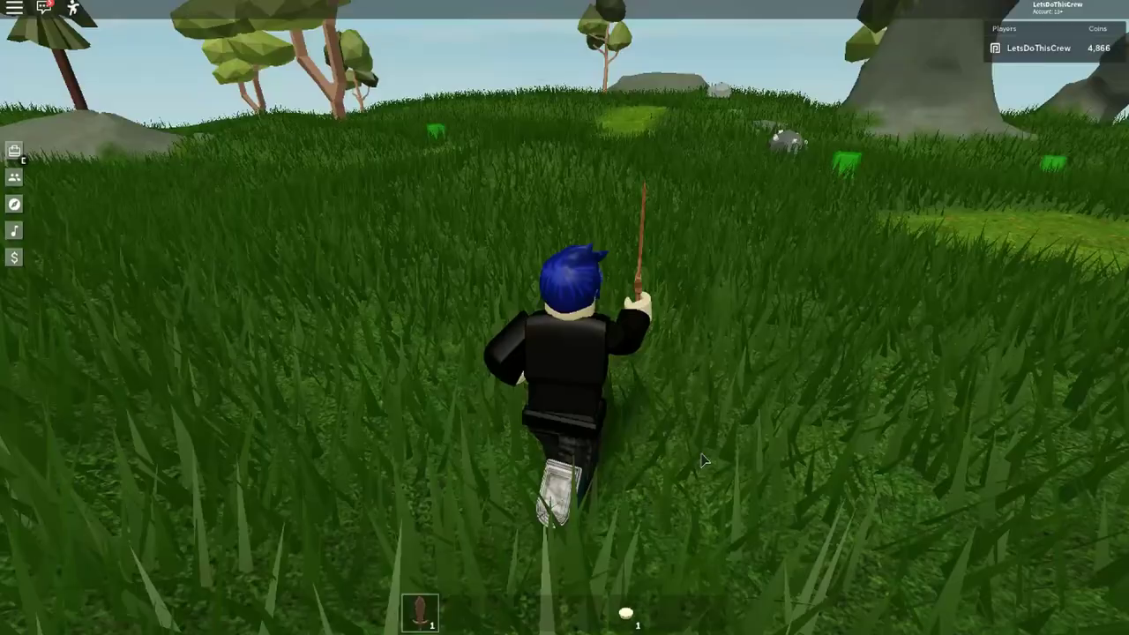
{"action": "key", "text": "w"}
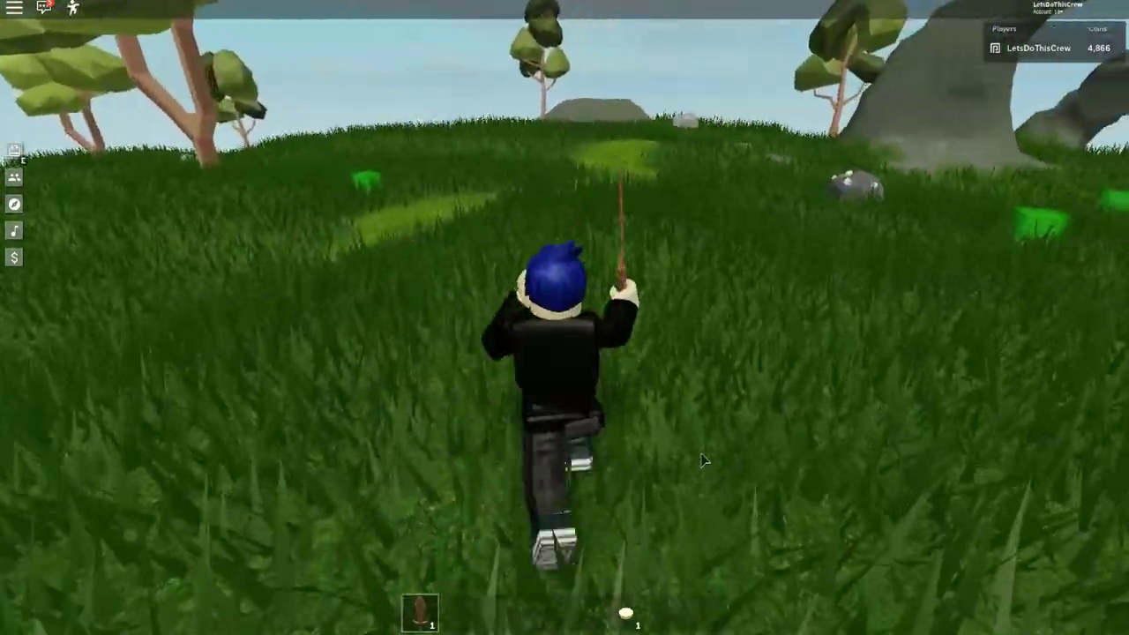
{"action": "key", "text": "w"}
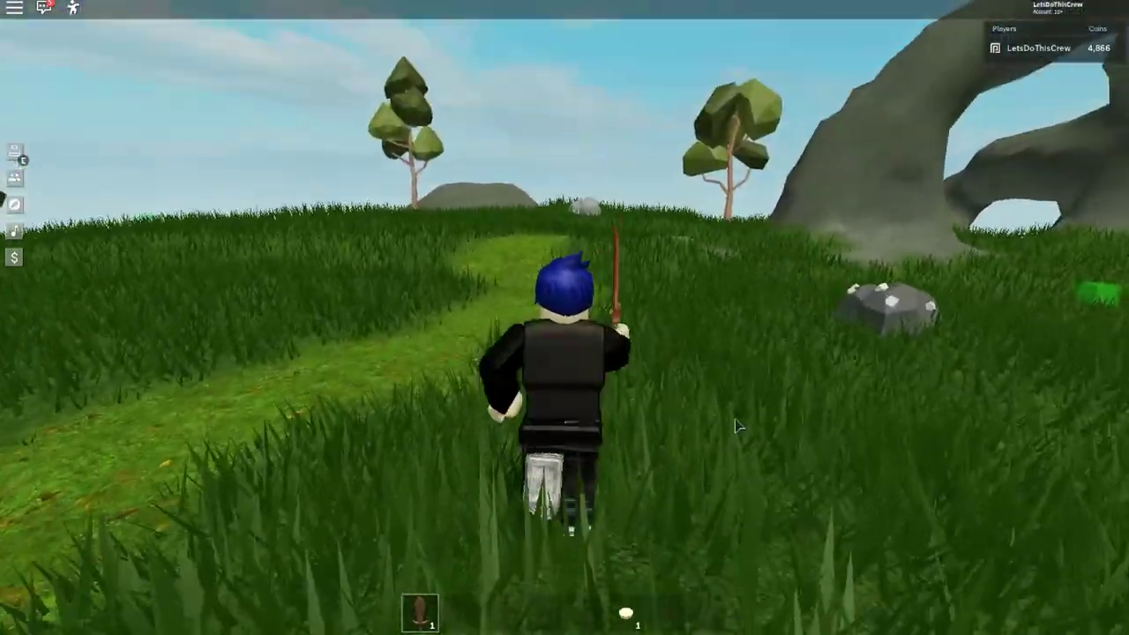
{"action": "key", "text": "w"}
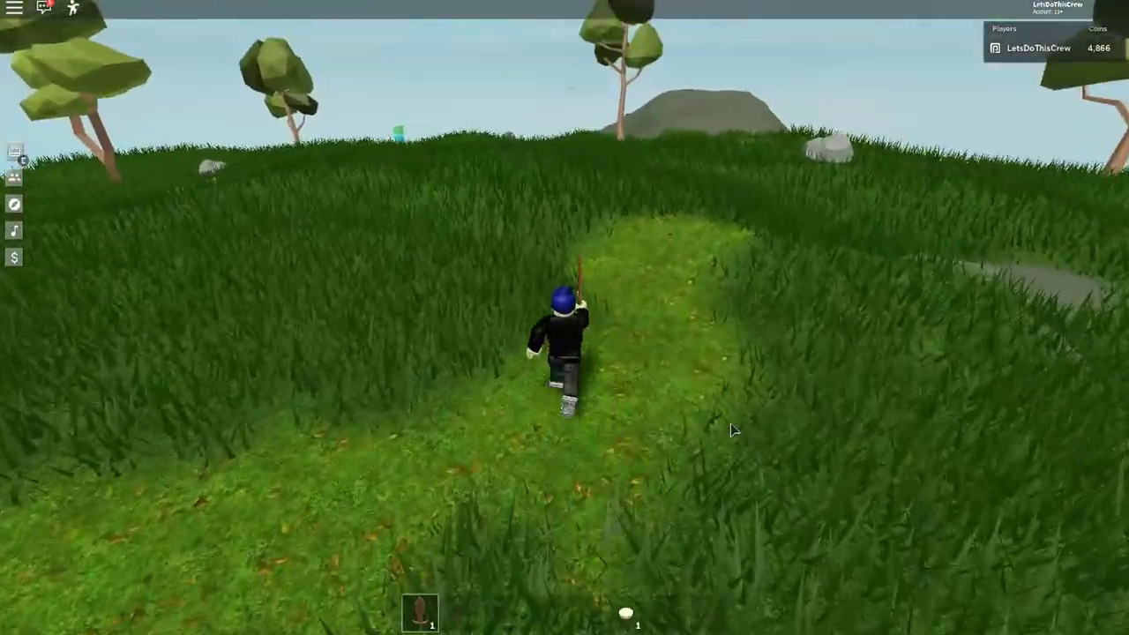
{"action": "key", "text": "w"}
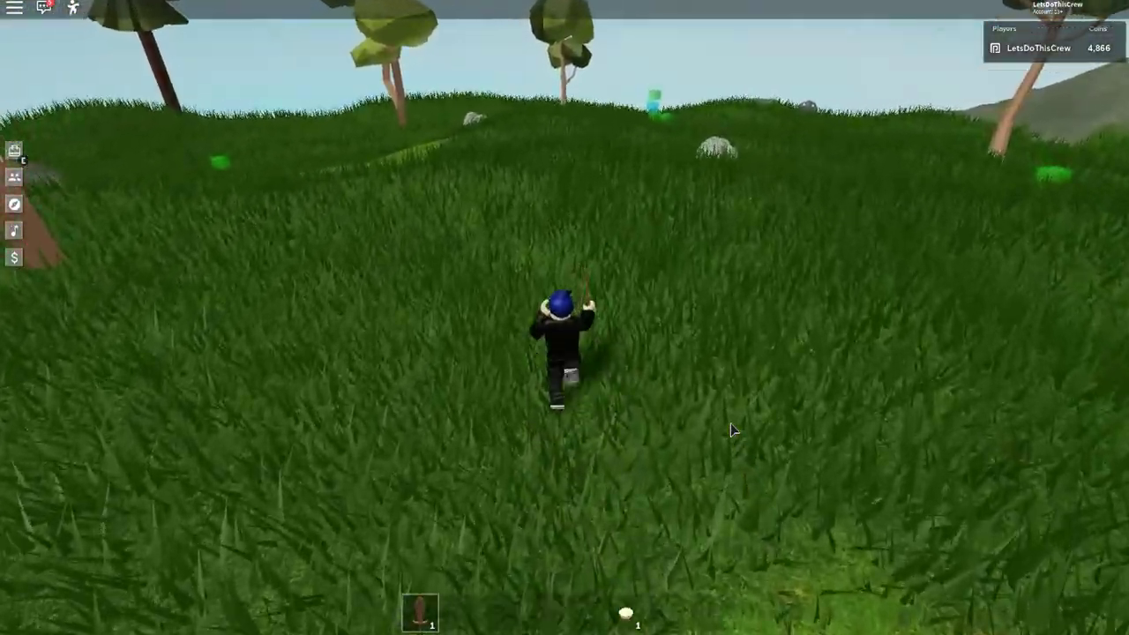
{"action": "key", "text": "w"}
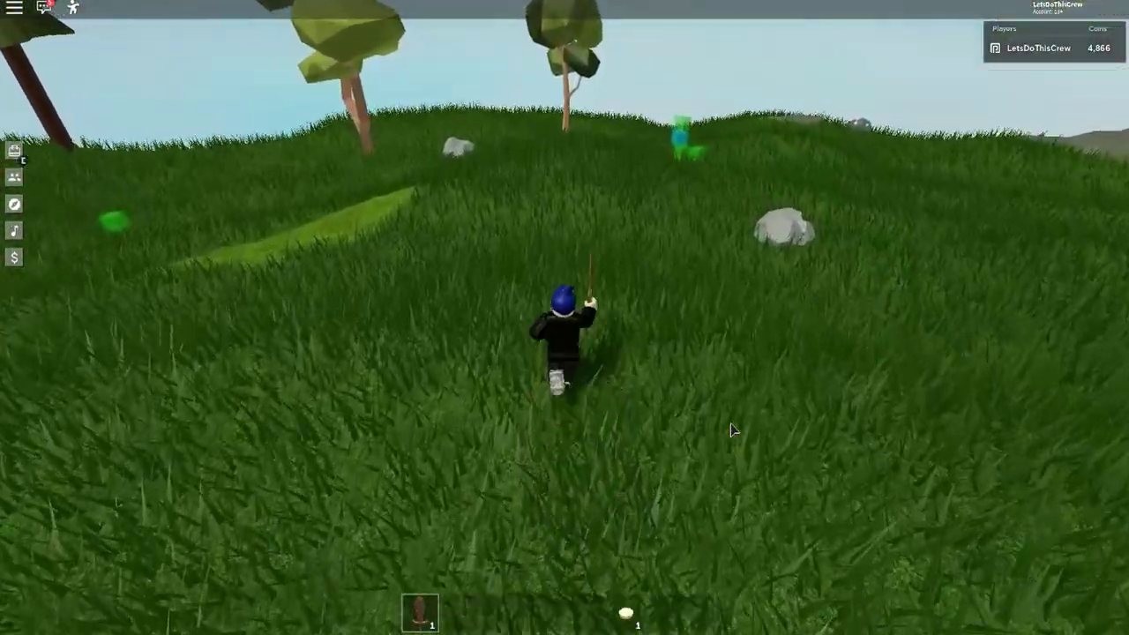
{"action": "key", "text": "w"}
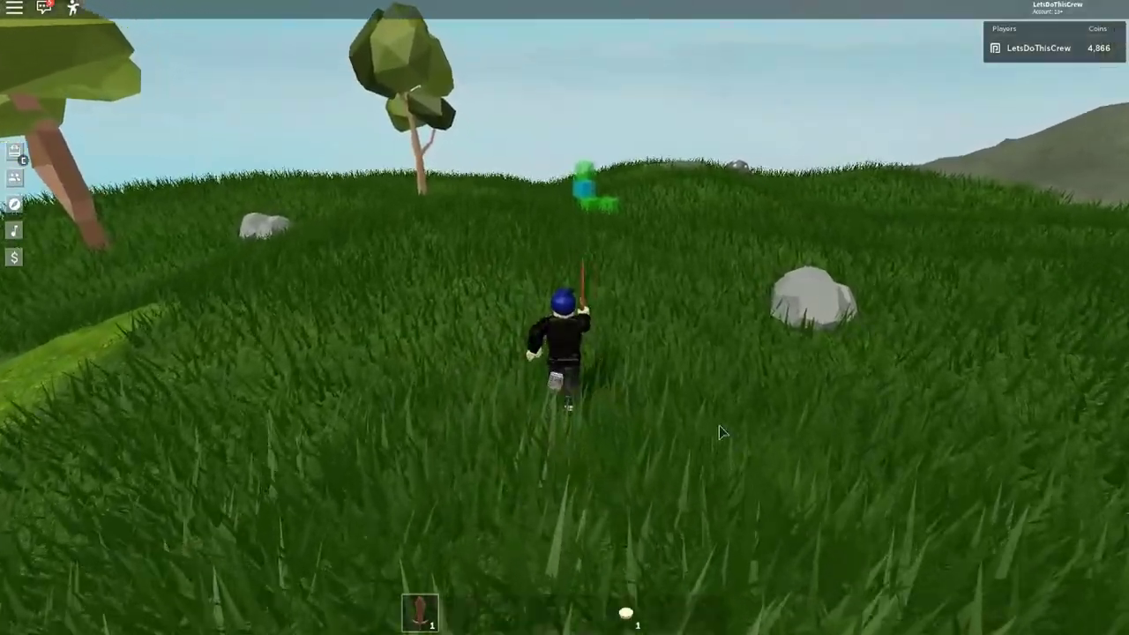
{"action": "scroll", "coordinate": [733, 419], "scroll_direction": "up", "scroll_amount": 5}
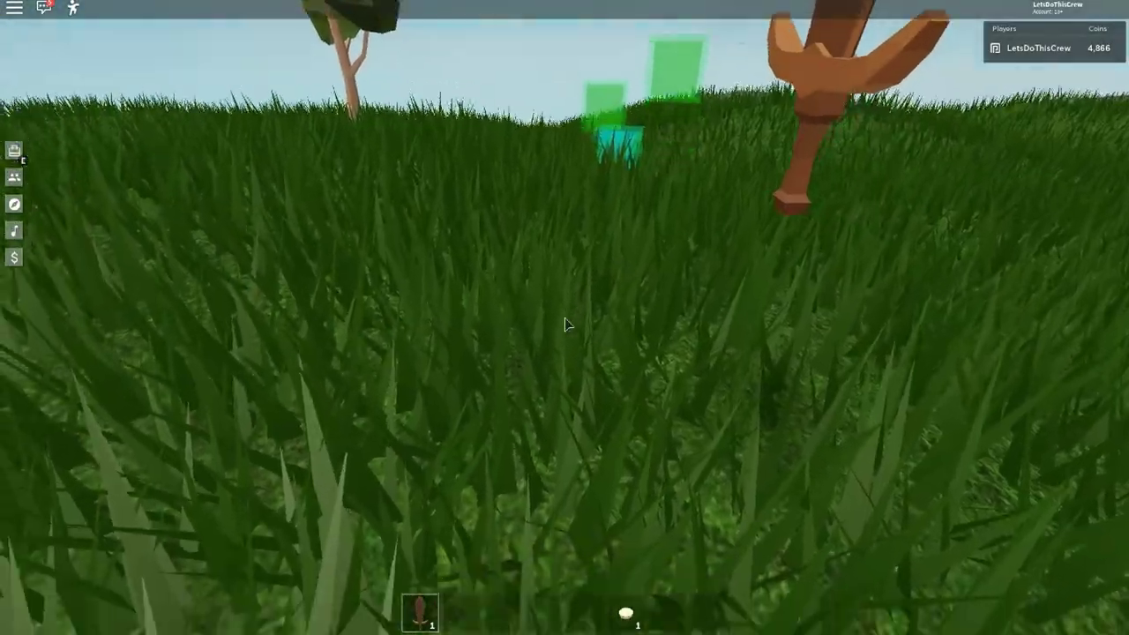
Close in on the slime group and attack it with the Wooden Sword
{"action": "left_click", "coordinate": [564, 324]}
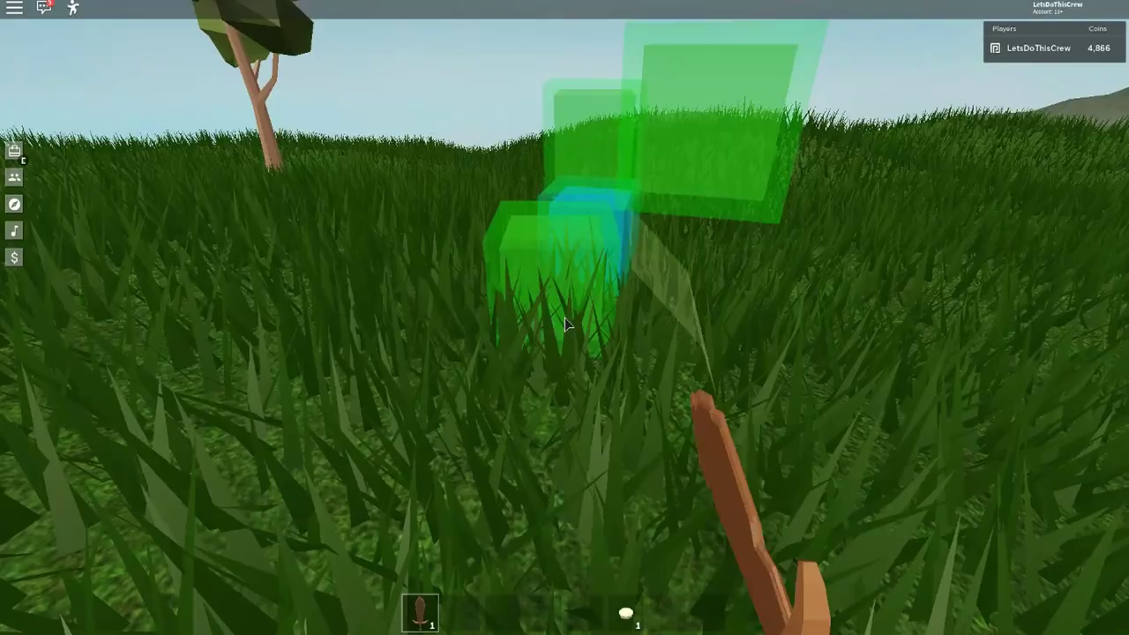
{"action": "key", "text": "w"}
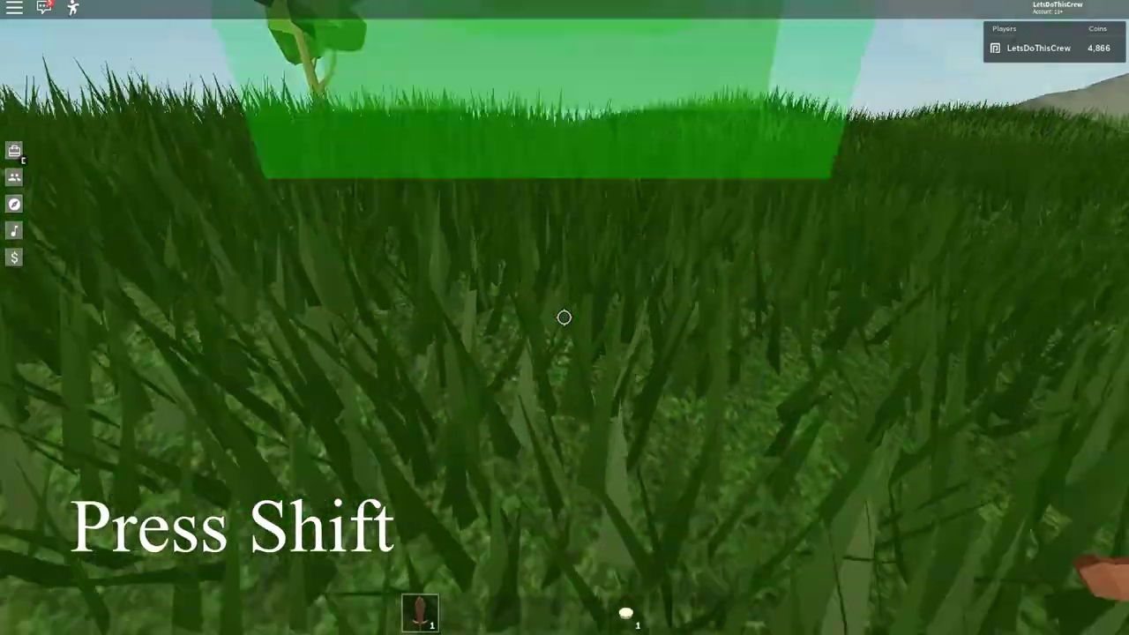
{"action": "key", "text": "shift"}
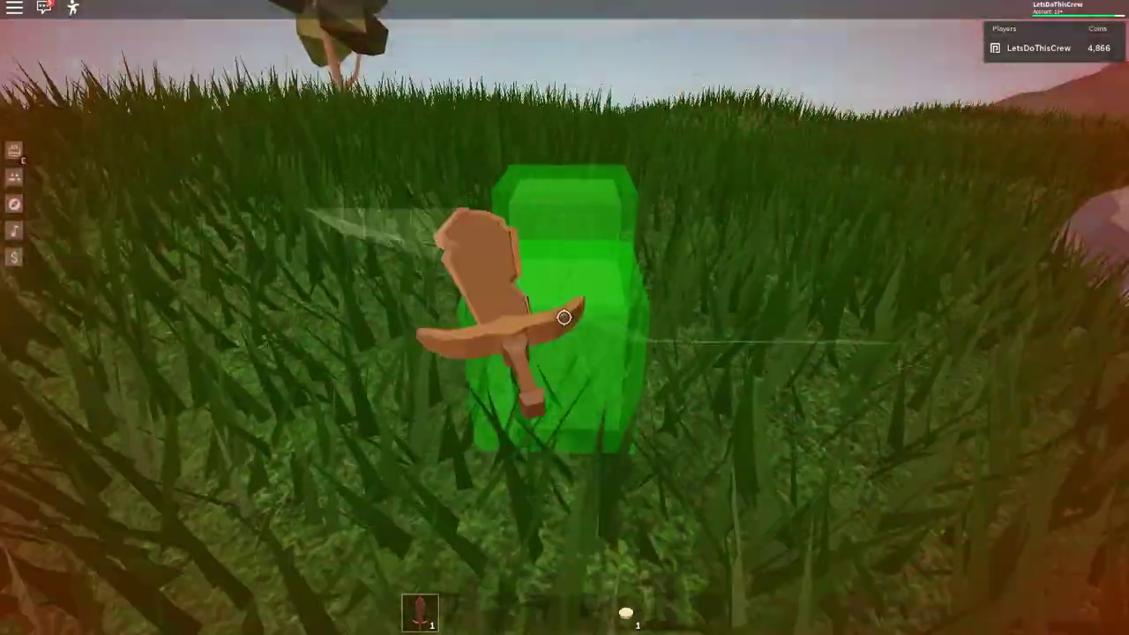
{"action": "mouse_move", "coordinate": [564, 317]}
{"action": "left_mouse_down"}
{"action": "mouse_move", "coordinate": [617, 335]}
{"action": "mouse_move", "coordinate": [582, 326]}
{"action": "left_mouse_up"}
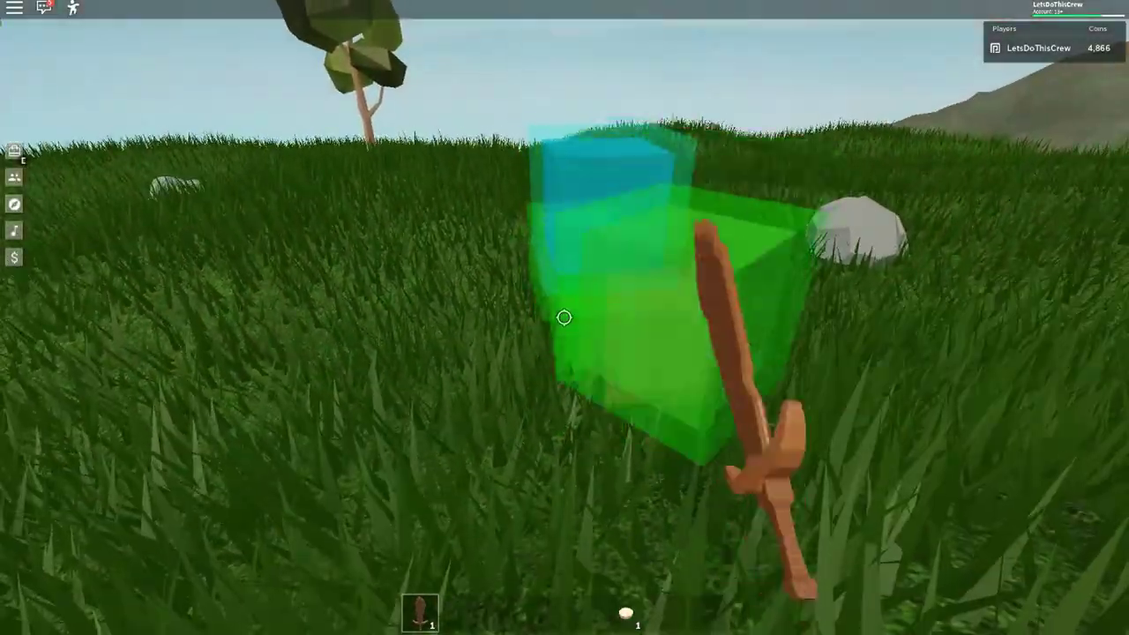
{"action": "left_click", "coordinate": [564, 318]}
{"action": "left_click", "coordinate": [563, 318]}
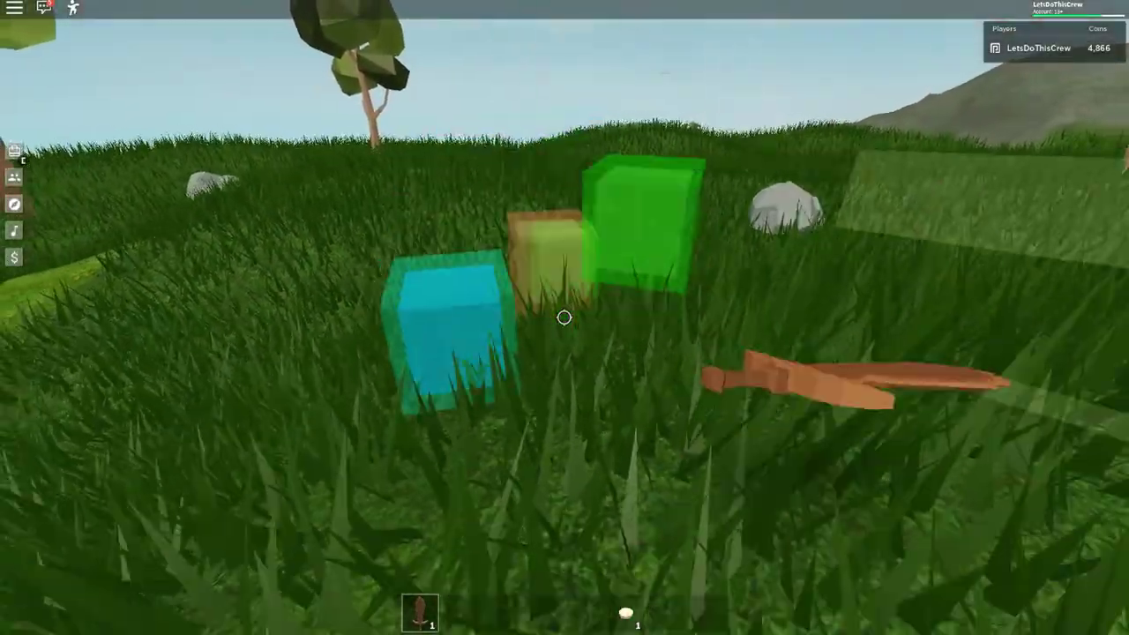
{"action": "left_click", "coordinate": [564, 318]}
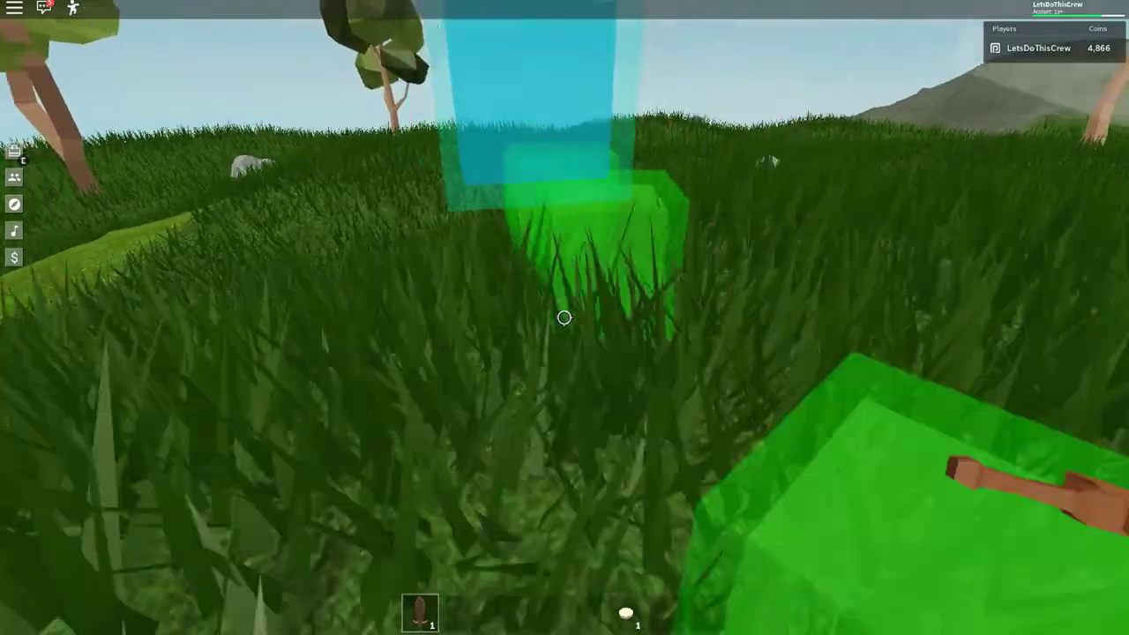
{"action": "left_click", "coordinate": [564, 318]}
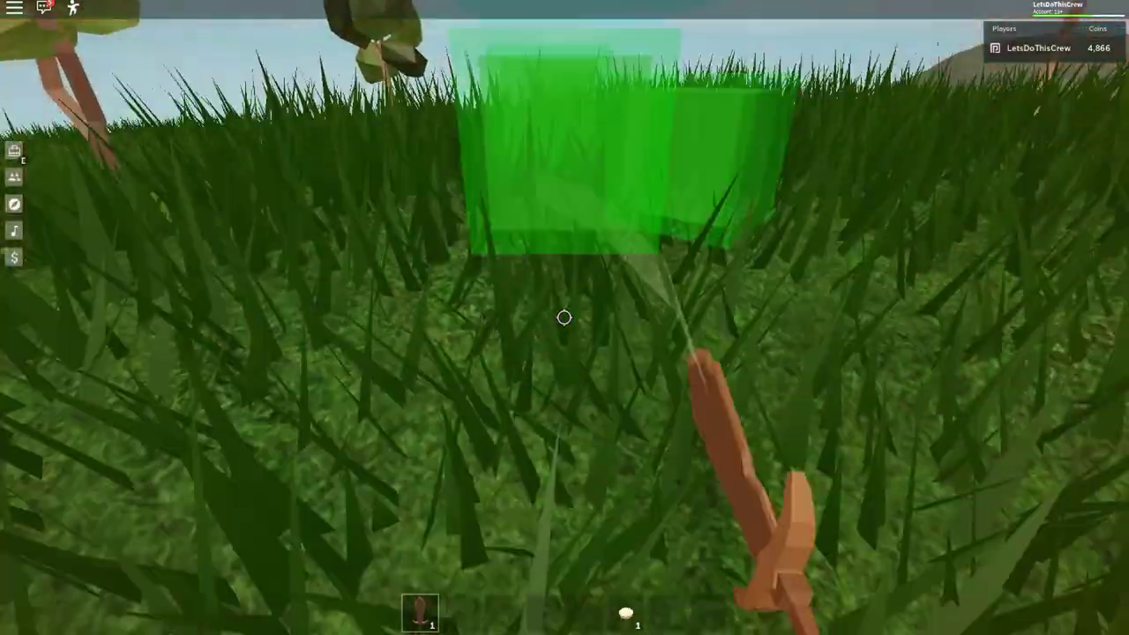
Defeat the green slime for a Green Slime Ball and Green Sticky Gear, then attack another
{"action": "left_click", "coordinate": [564, 317]}
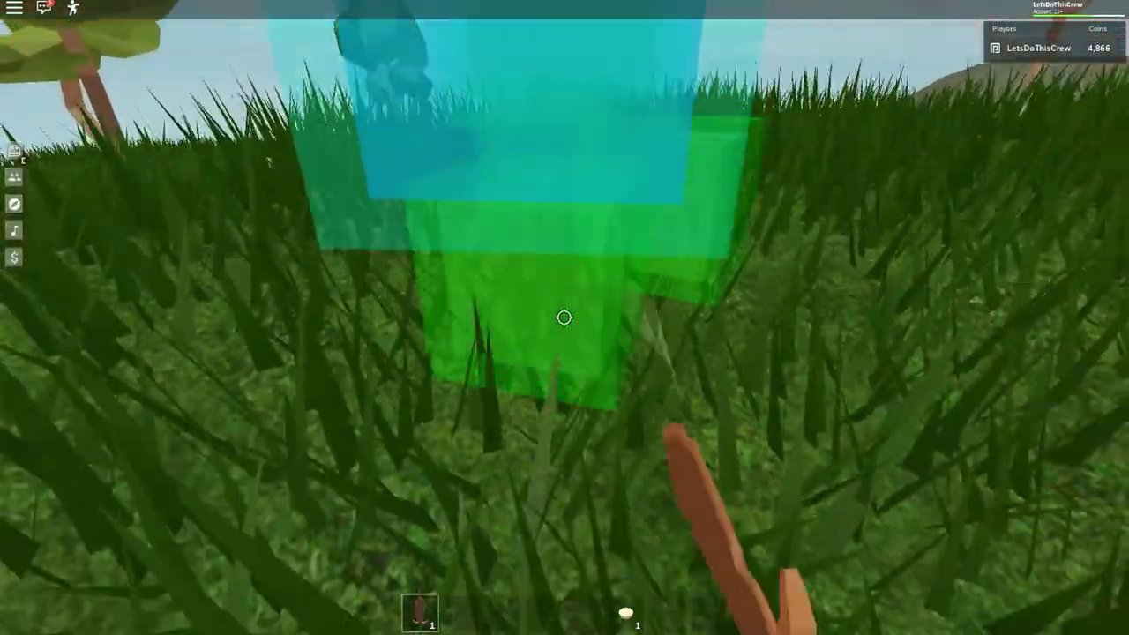
{"action": "left_click", "coordinate": [563, 318]}
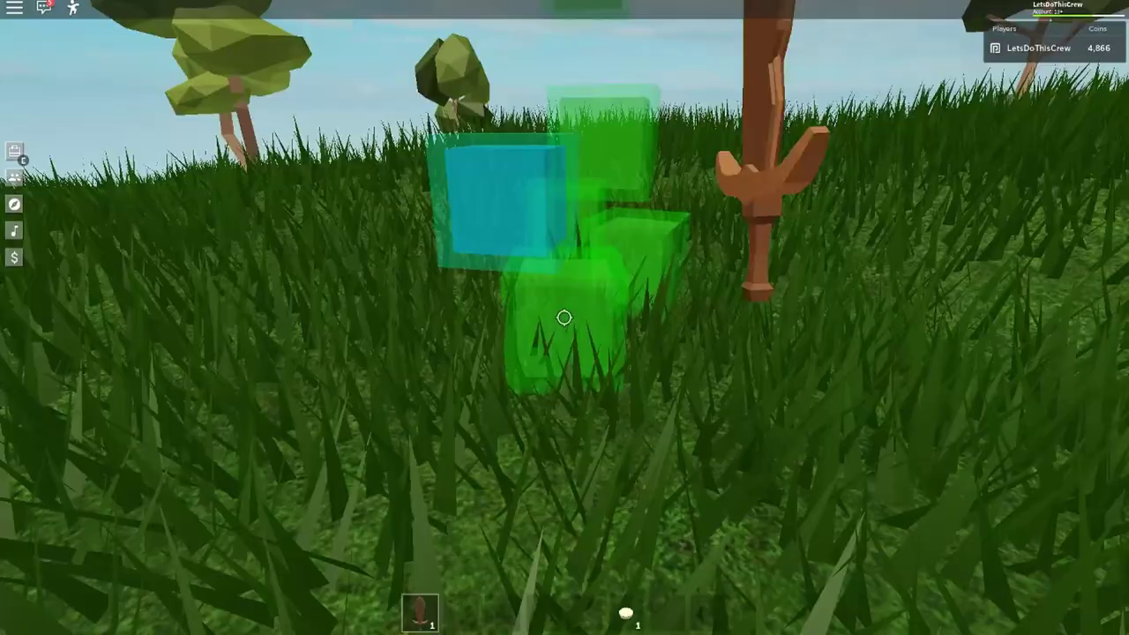
{"action": "left_click", "coordinate": [564, 318]}
{"action": "left_click", "coordinate": [564, 317]}
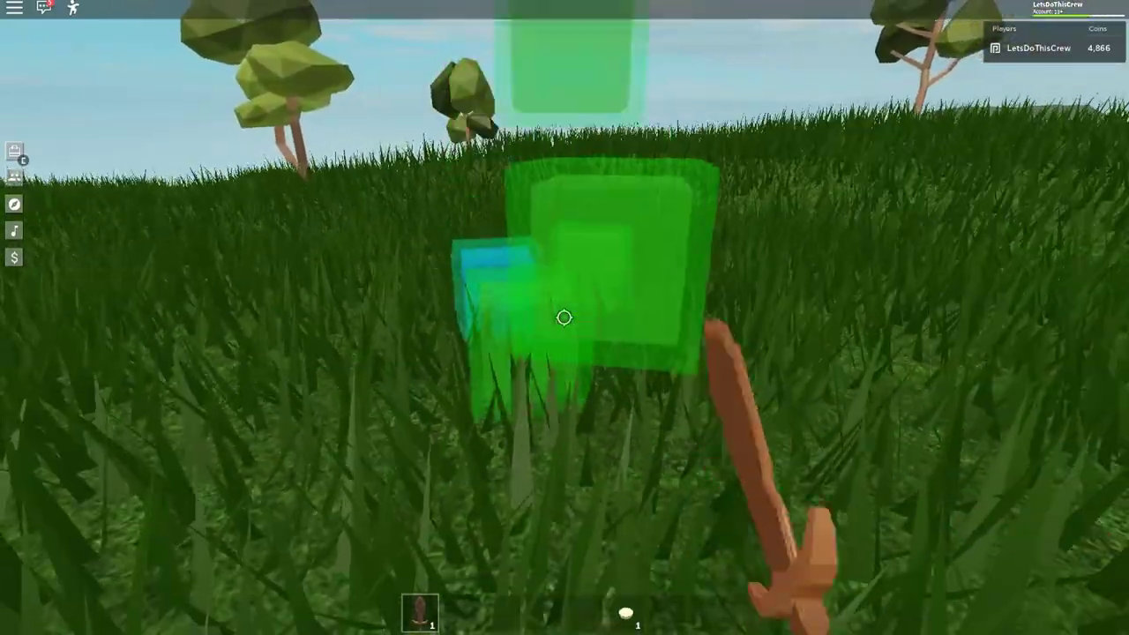
{"action": "left_click", "coordinate": [563, 317]}
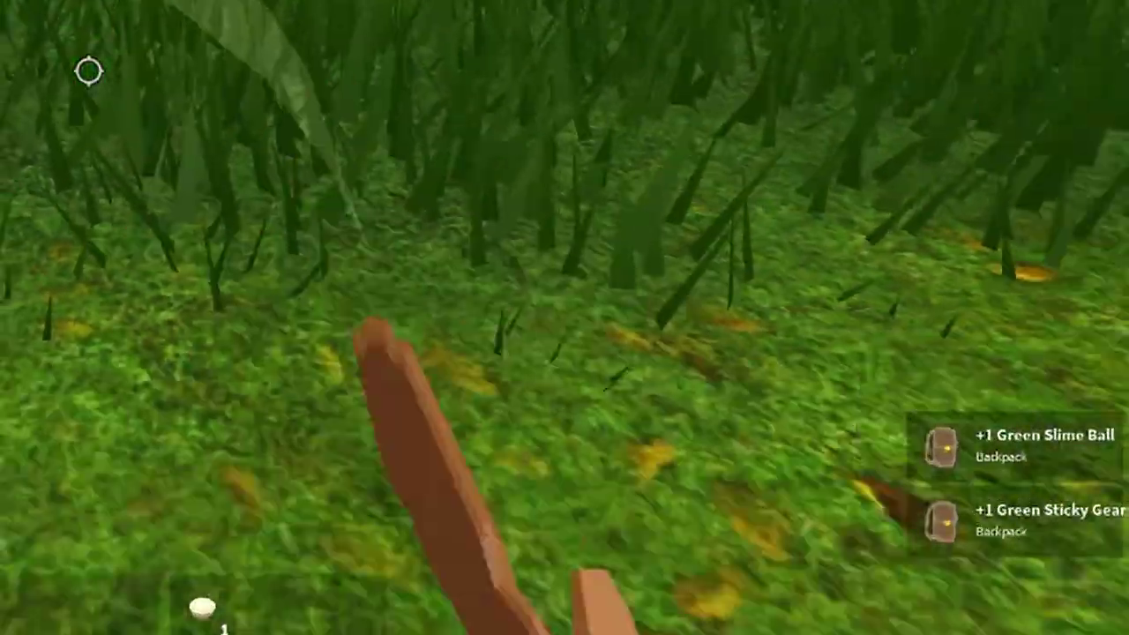
{"action": "left_click", "coordinate": [564, 318]}
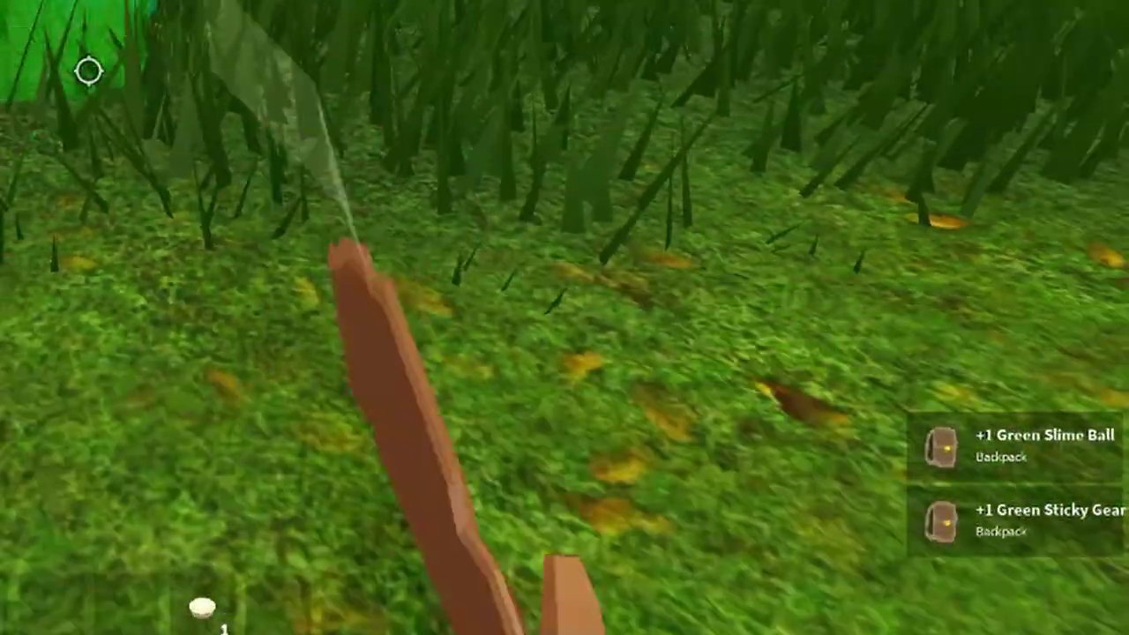
{"action": "left_click", "coordinate": [563, 318]}
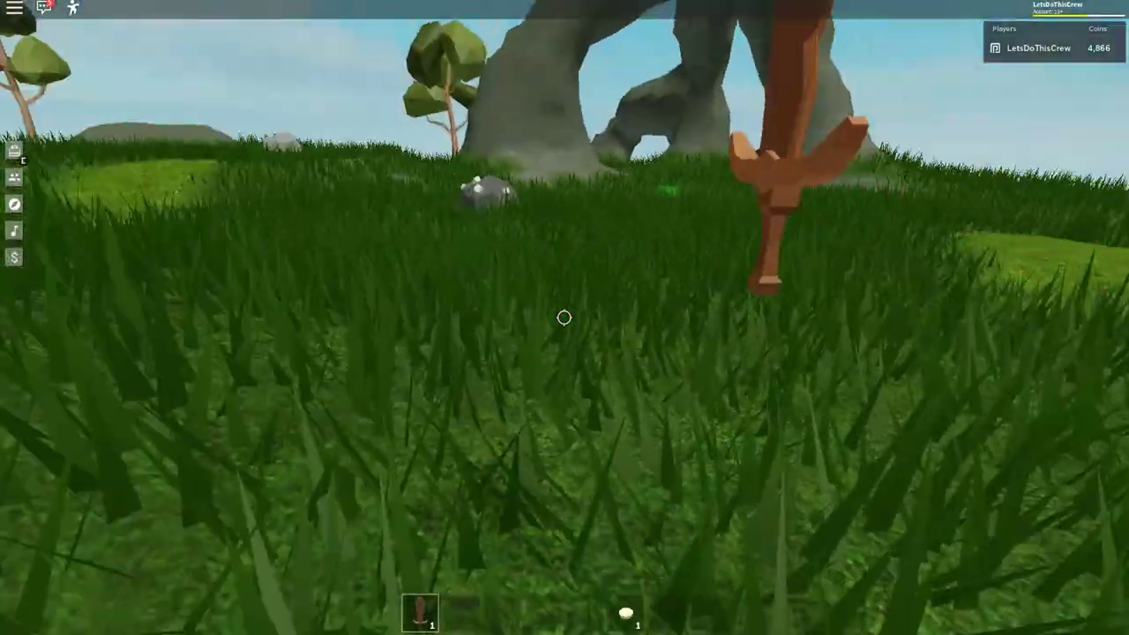
Strike the green and blue slimes at the rock arch until both drop slime balls
{"action": "left_click", "coordinate": [564, 318]}
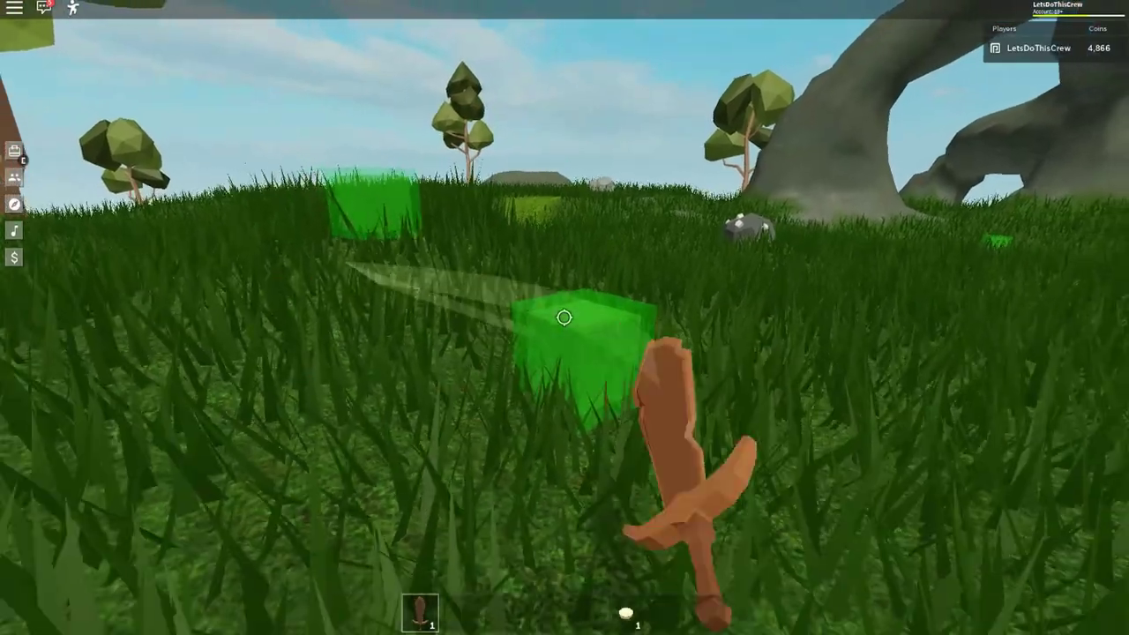
{"action": "left_click", "coordinate": [564, 317]}
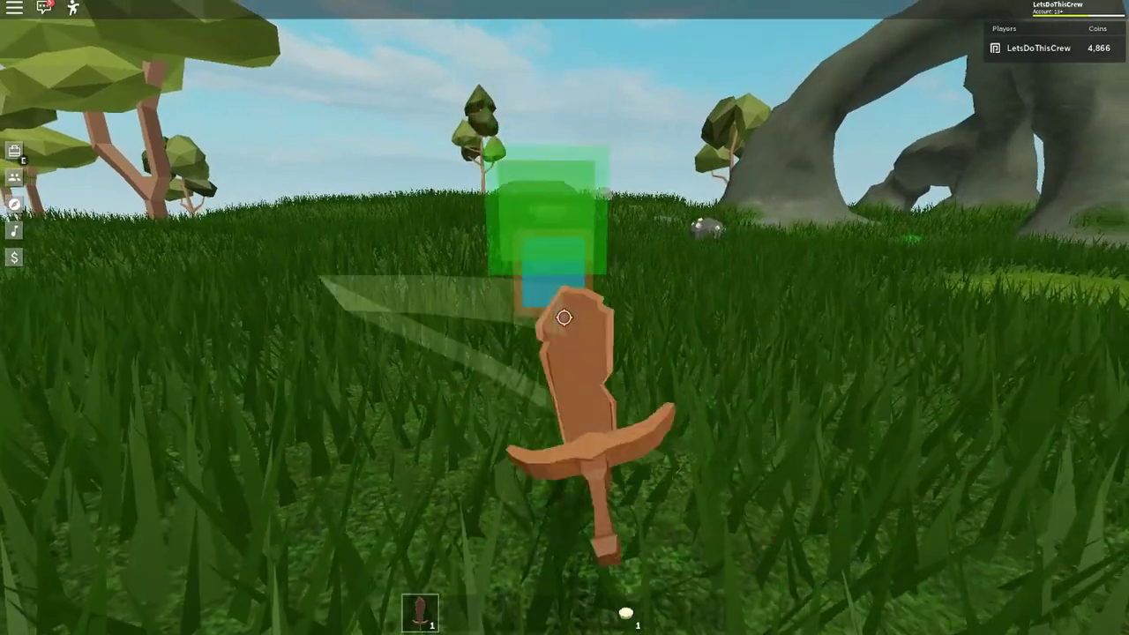
{"action": "left_click", "coordinate": [563, 318]}
{"action": "left_click", "coordinate": [563, 318]}
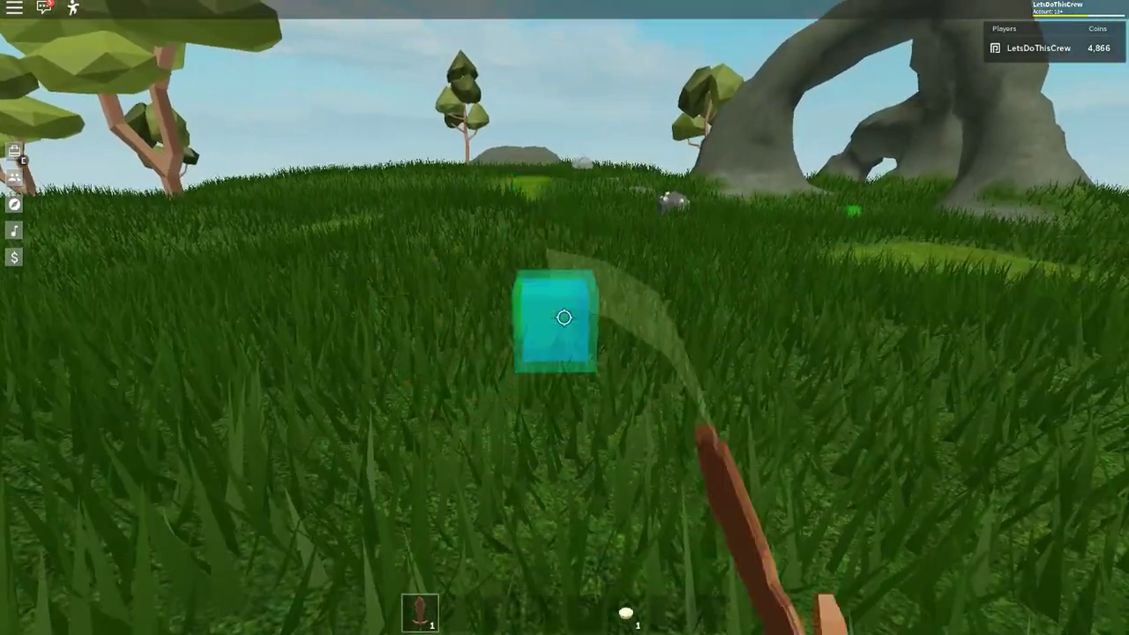
{"action": "left_click", "coordinate": [563, 318]}
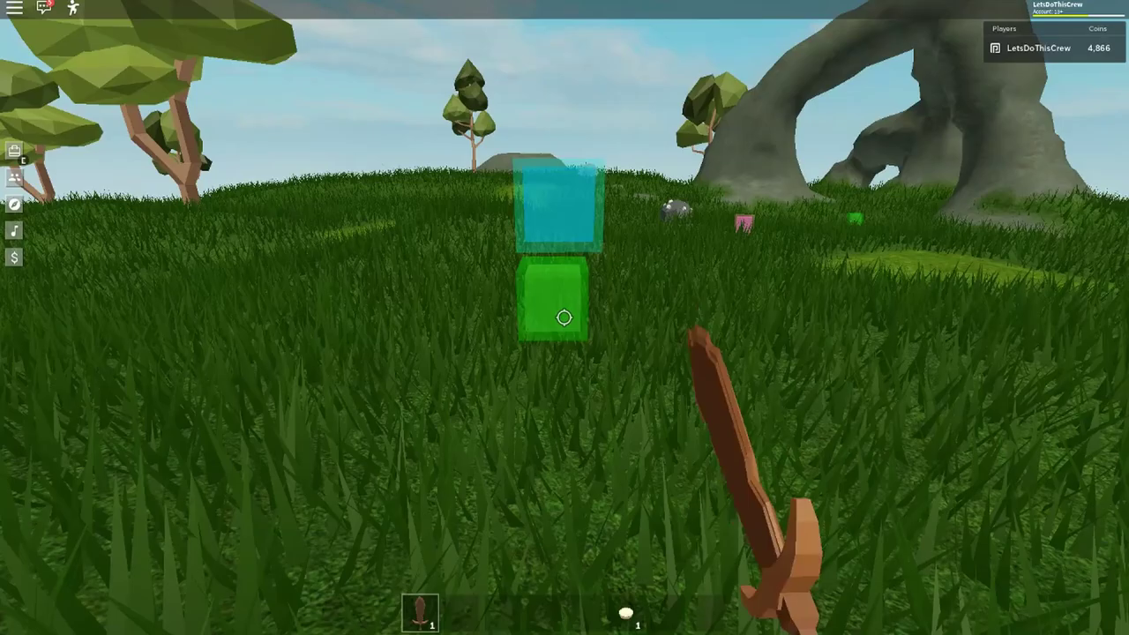
{"action": "left_click", "coordinate": [564, 318]}
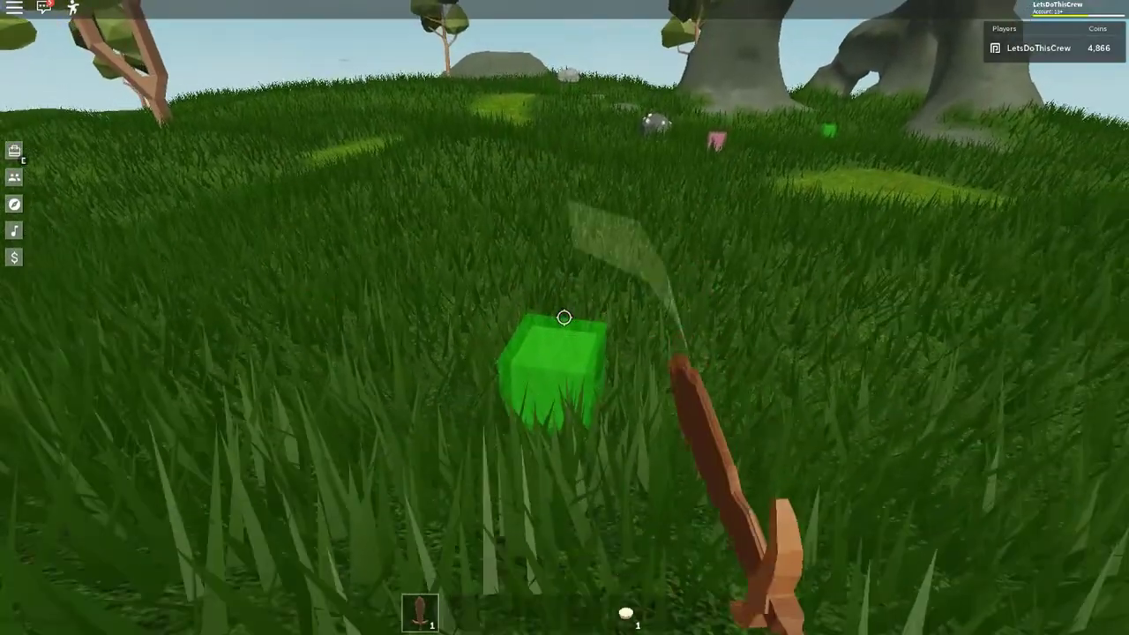
{"action": "left_click", "coordinate": [563, 318]}
{"action": "left_click", "coordinate": [564, 318]}
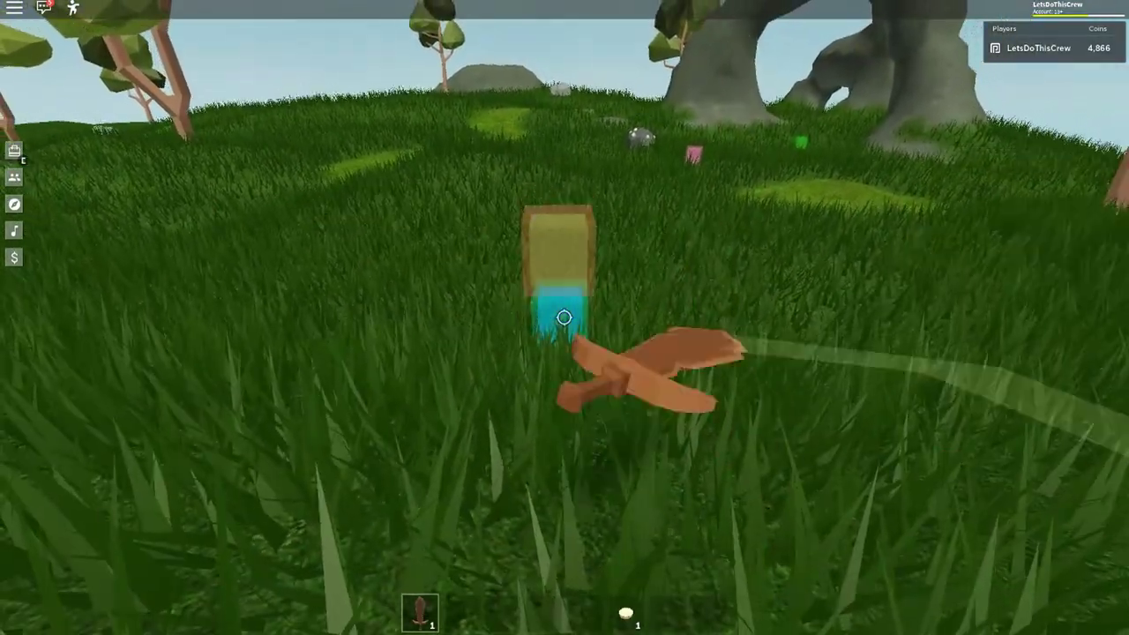
{"action": "left_click", "coordinate": [563, 318]}
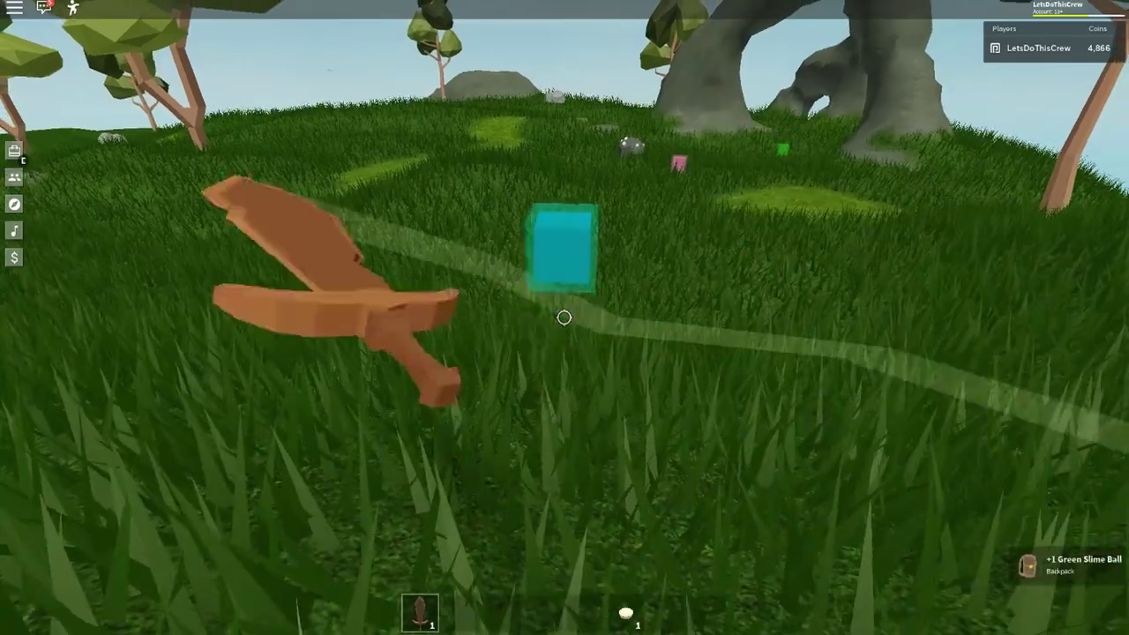
{"action": "left_click", "coordinate": [564, 317]}
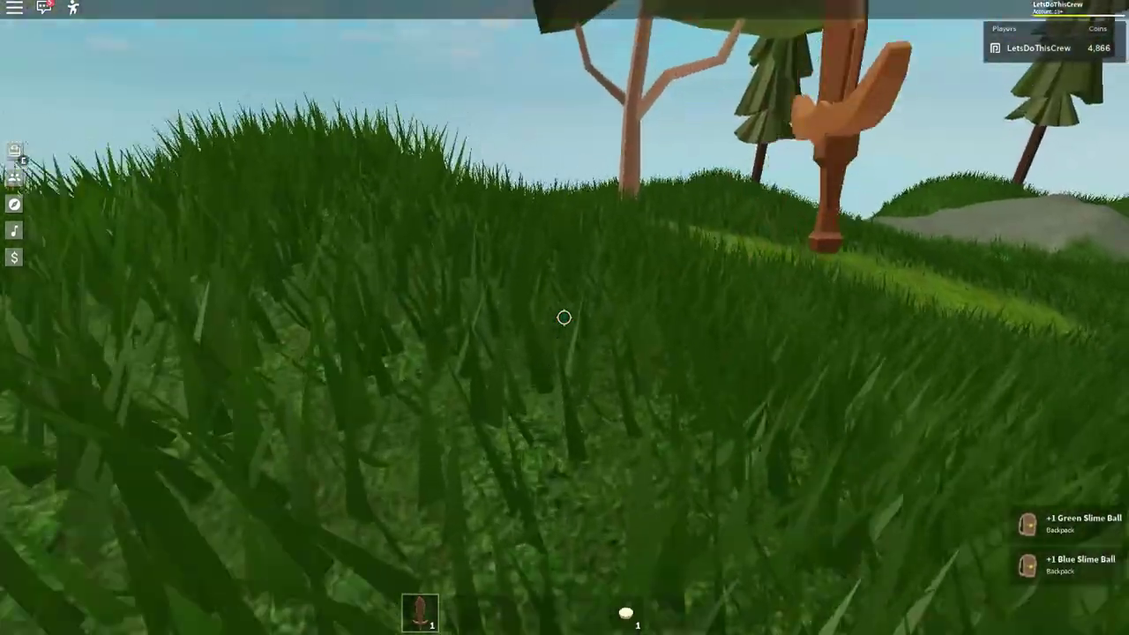
{"action": "scroll", "coordinate": [564, 317], "scroll_direction": "down", "scroll_amount": 3}
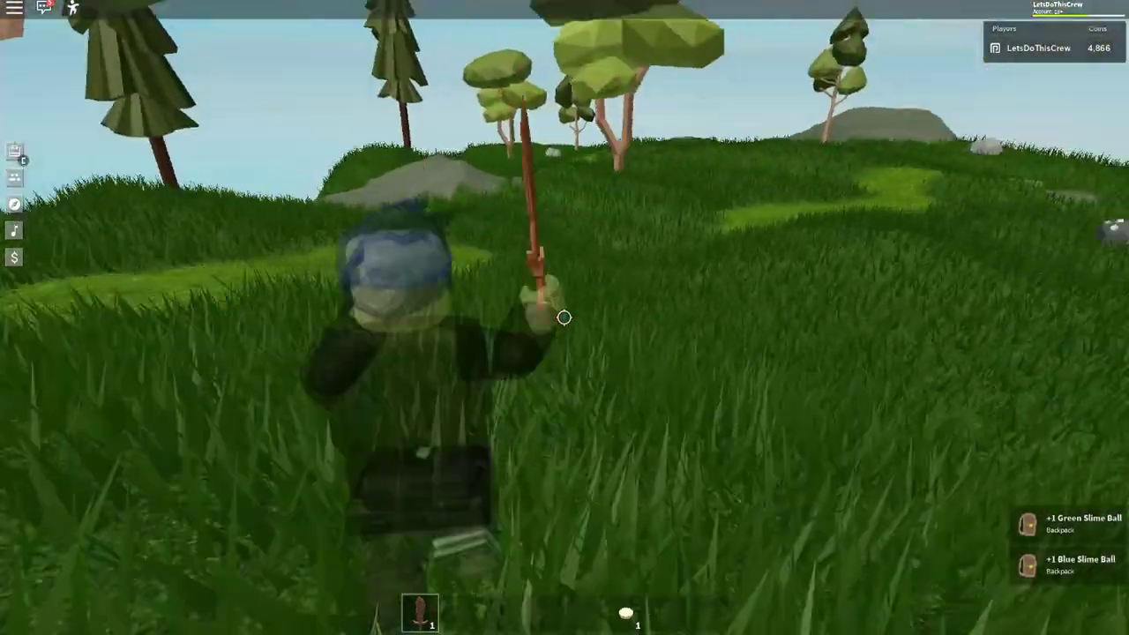
Chase the pink slime by the rock arch and sword it until it drops a Pink Slime Ball
{"action": "key", "text": "w"}
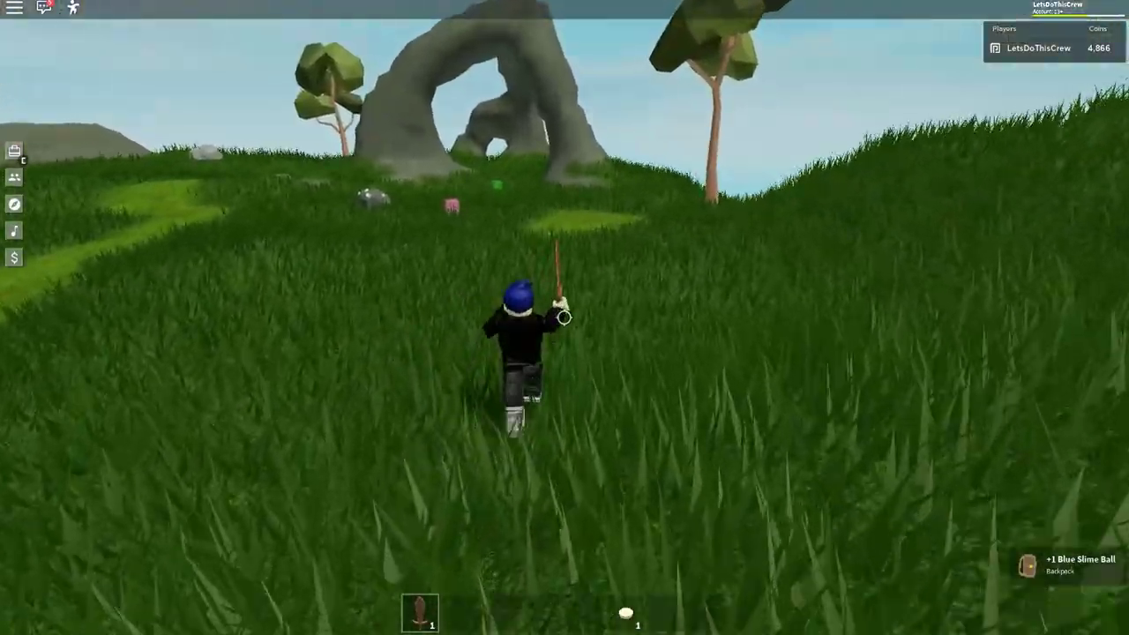
{"action": "scroll", "coordinate": [564, 317], "scroll_direction": "up", "scroll_amount": 3}
{"action": "key", "text": "w"}
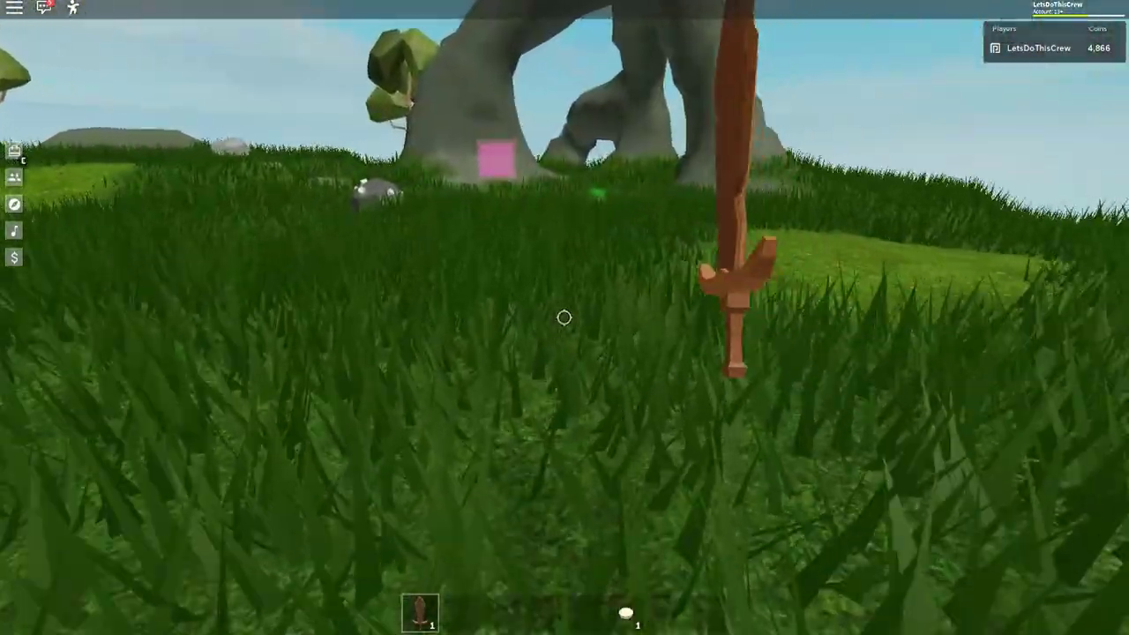
{"action": "key", "text": "w"}
{"action": "left_click", "coordinate": [564, 318]}
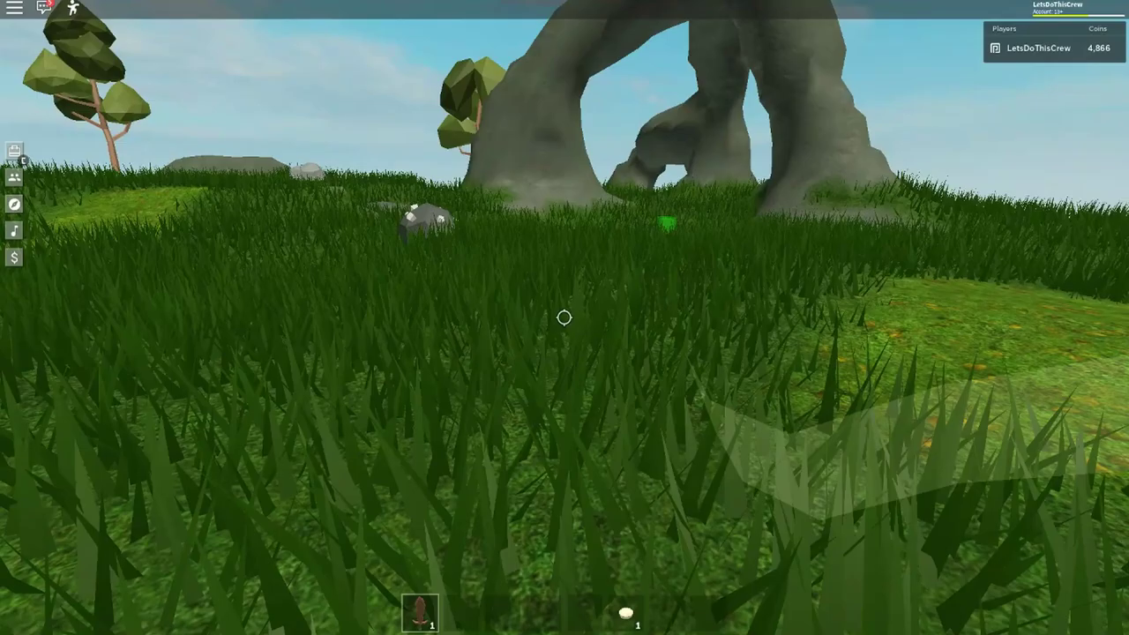
{"action": "key", "text": "w"}
{"action": "left_click", "coordinate": [564, 318]}
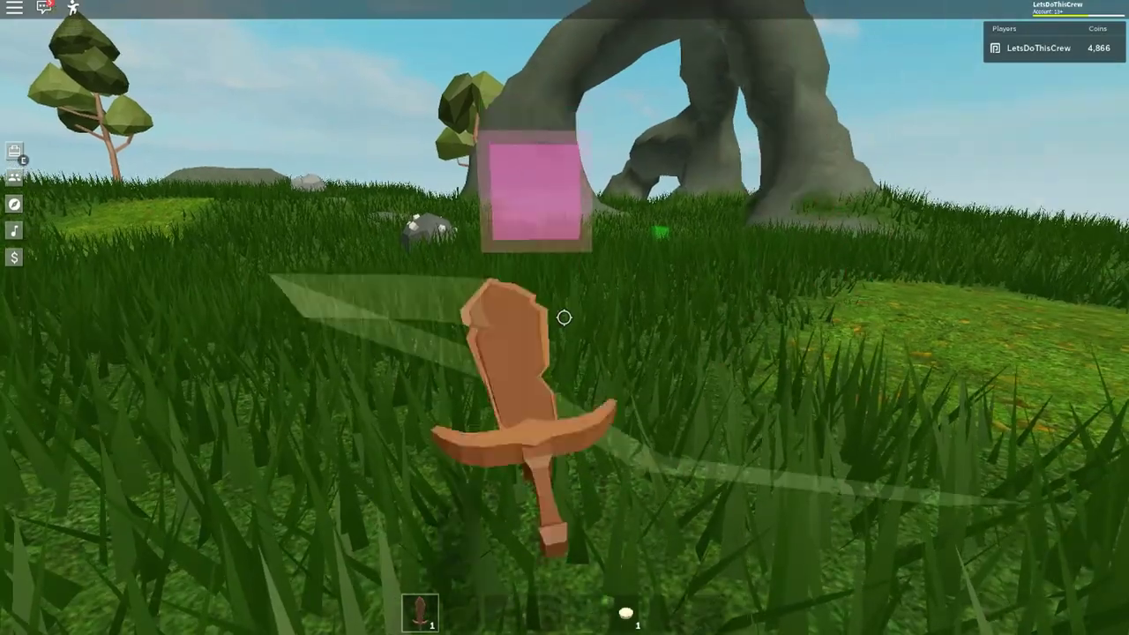
{"action": "left_click", "coordinate": [563, 317]}
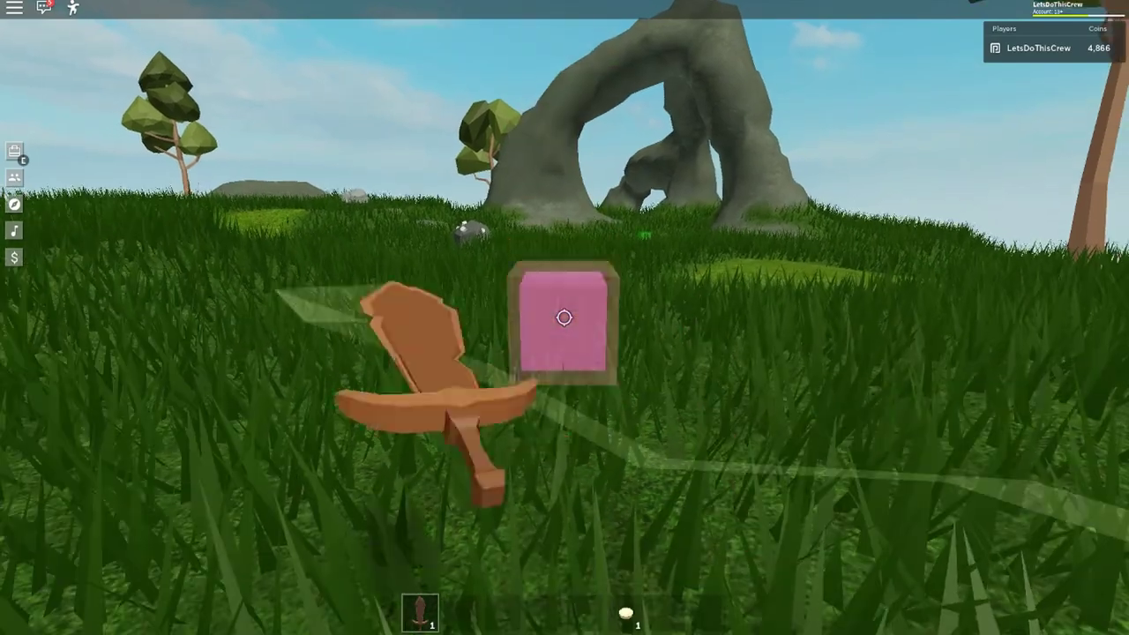
{"action": "left_click", "coordinate": [564, 318]}
{"action": "left_click", "coordinate": [563, 318]}
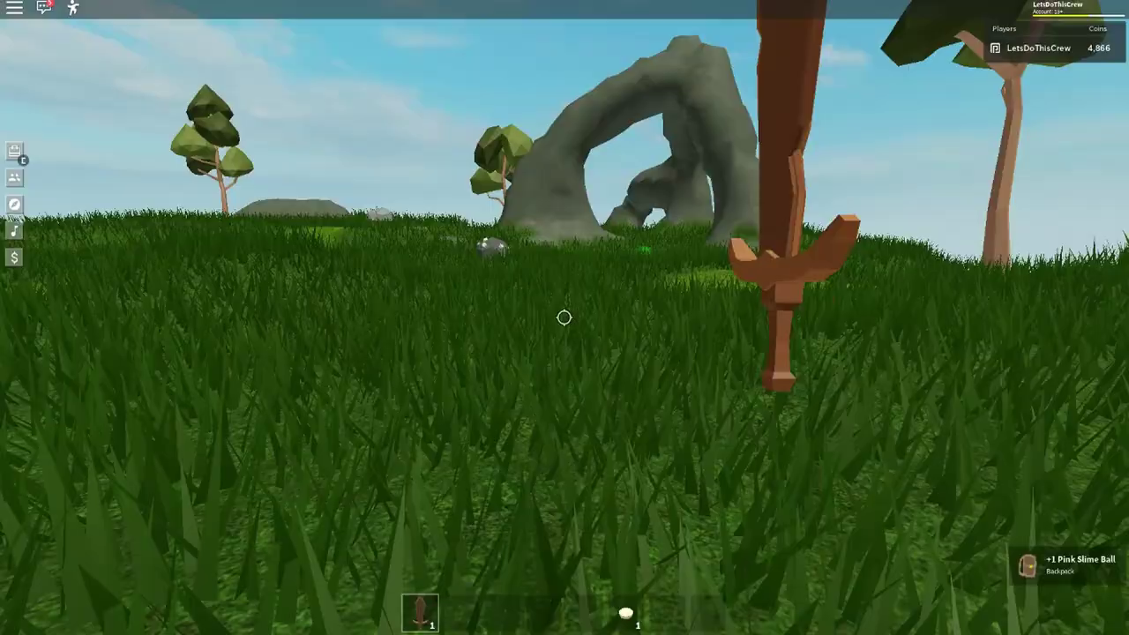
{"action": "scroll", "coordinate": [564, 317], "scroll_direction": "down", "scroll_amount": 3}
{"action": "scroll", "coordinate": [563, 318], "scroll_direction": "up", "scroll_amount": 2}
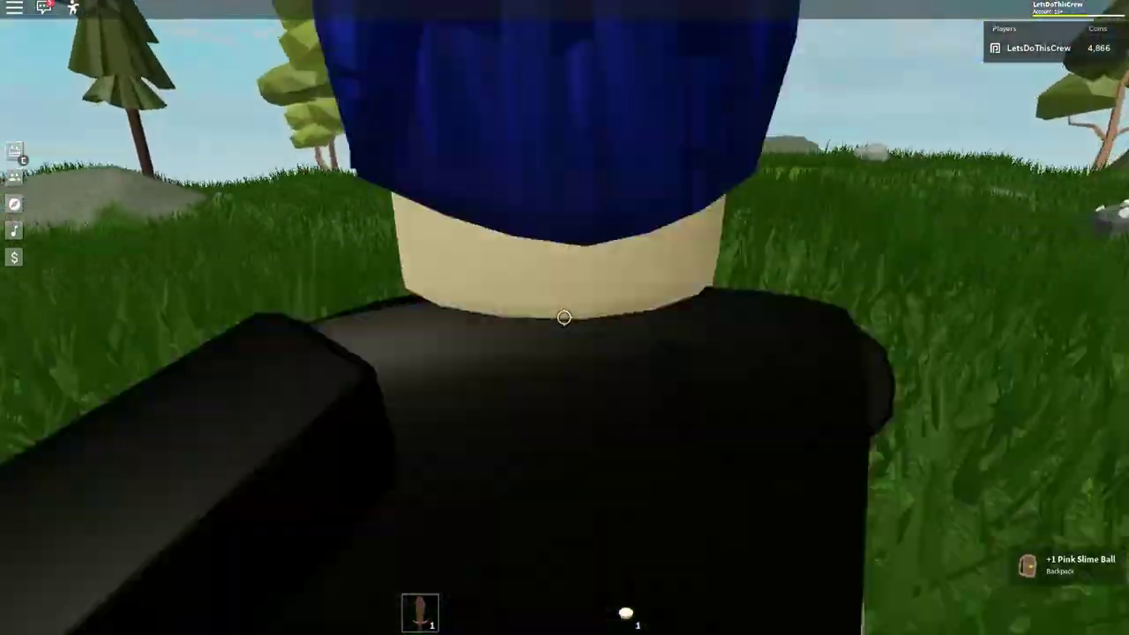
{"action": "scroll", "coordinate": [563, 318], "scroll_direction": "up", "scroll_amount": 2}
Attack the teal slime with the sword until it splits into smaller slimes
{"action": "key", "text": "w"}
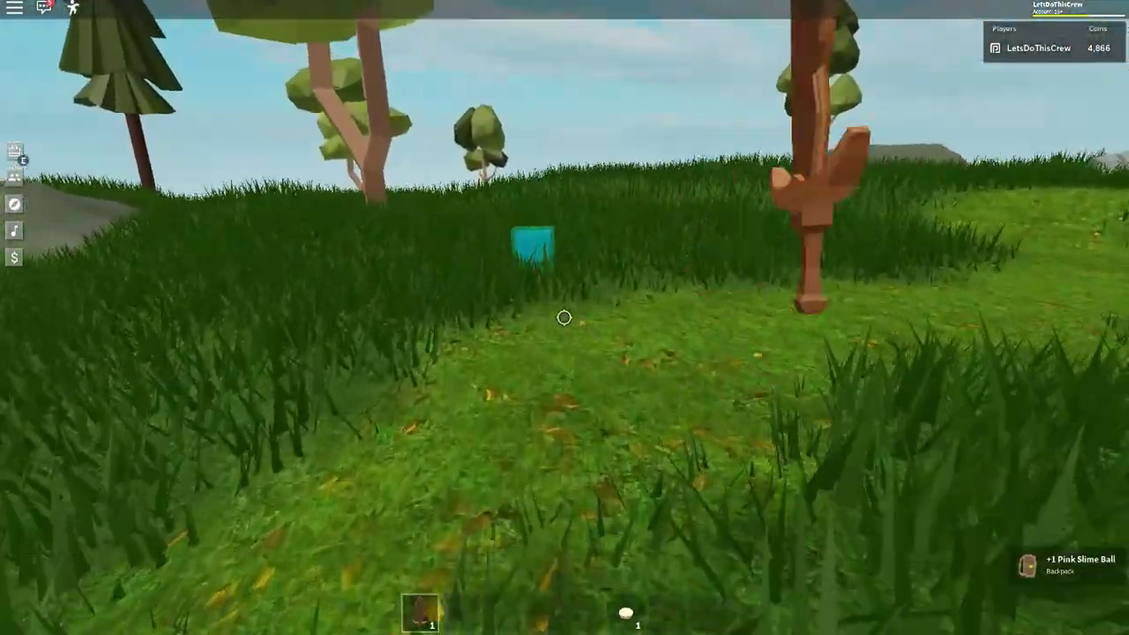
{"action": "key", "text": "w"}
{"action": "left_click", "coordinate": [563, 318]}
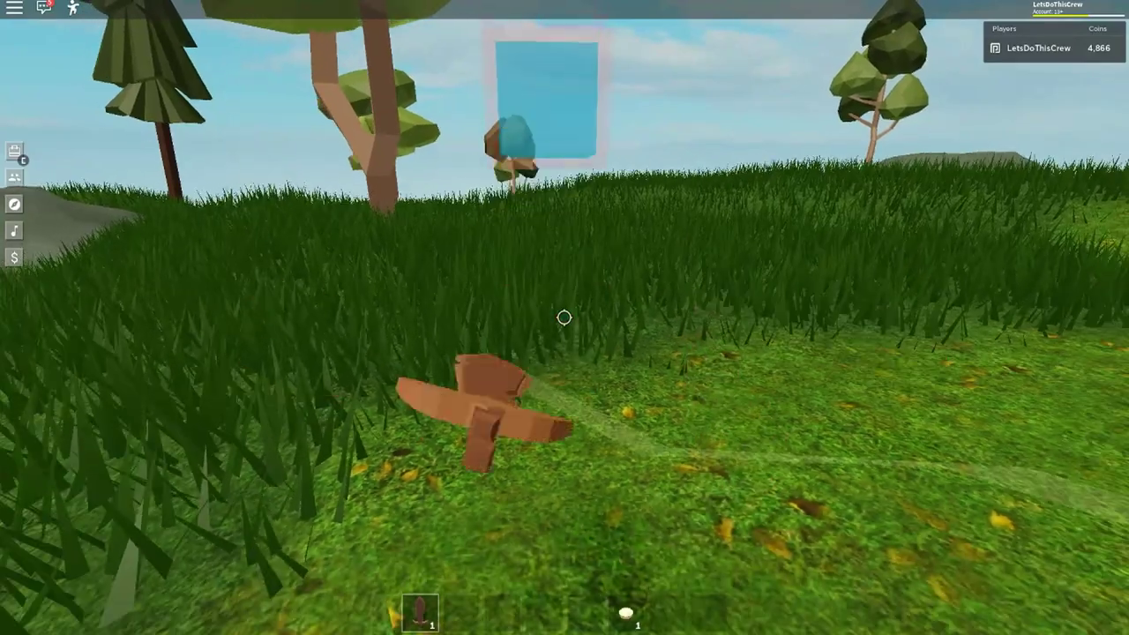
{"action": "left_click", "coordinate": [564, 317]}
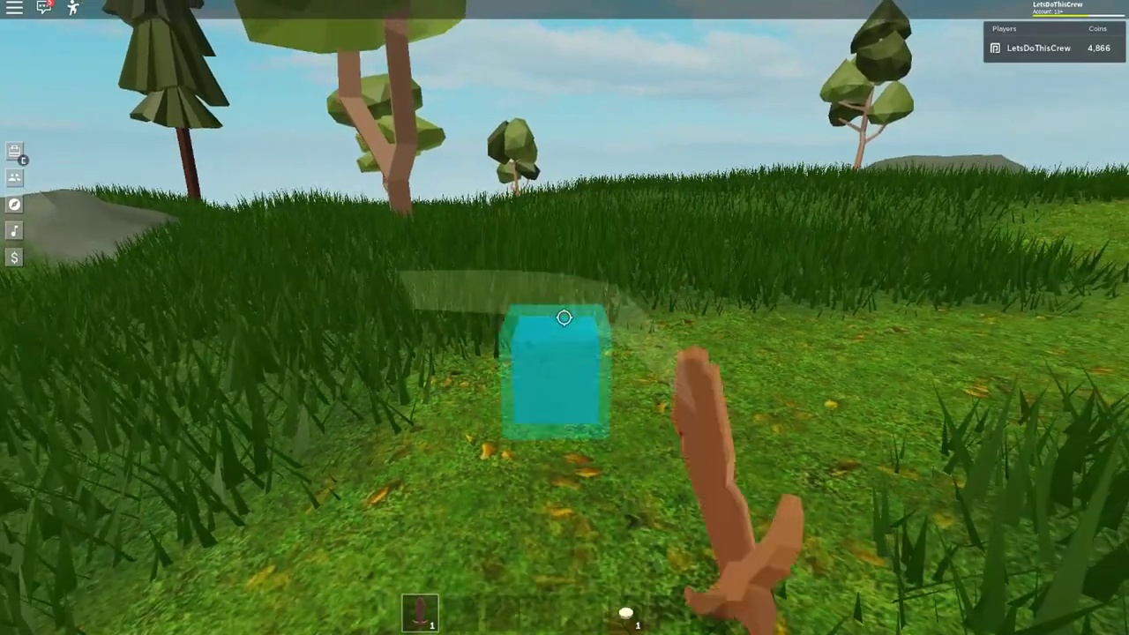
{"action": "left_click", "coordinate": [564, 317]}
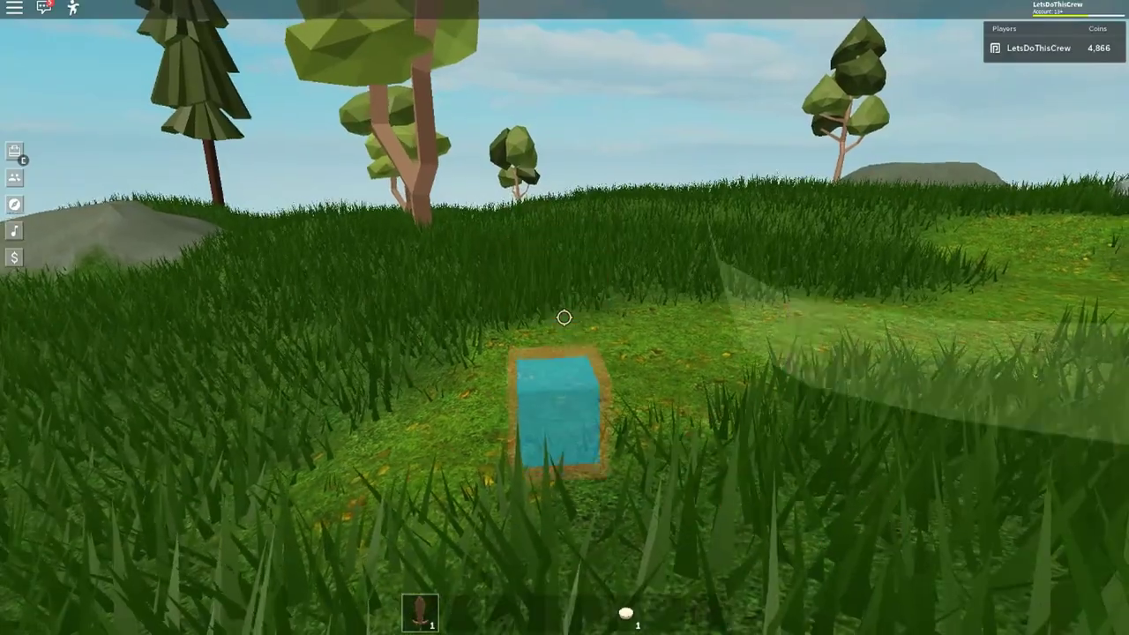
{"action": "left_click", "coordinate": [564, 318]}
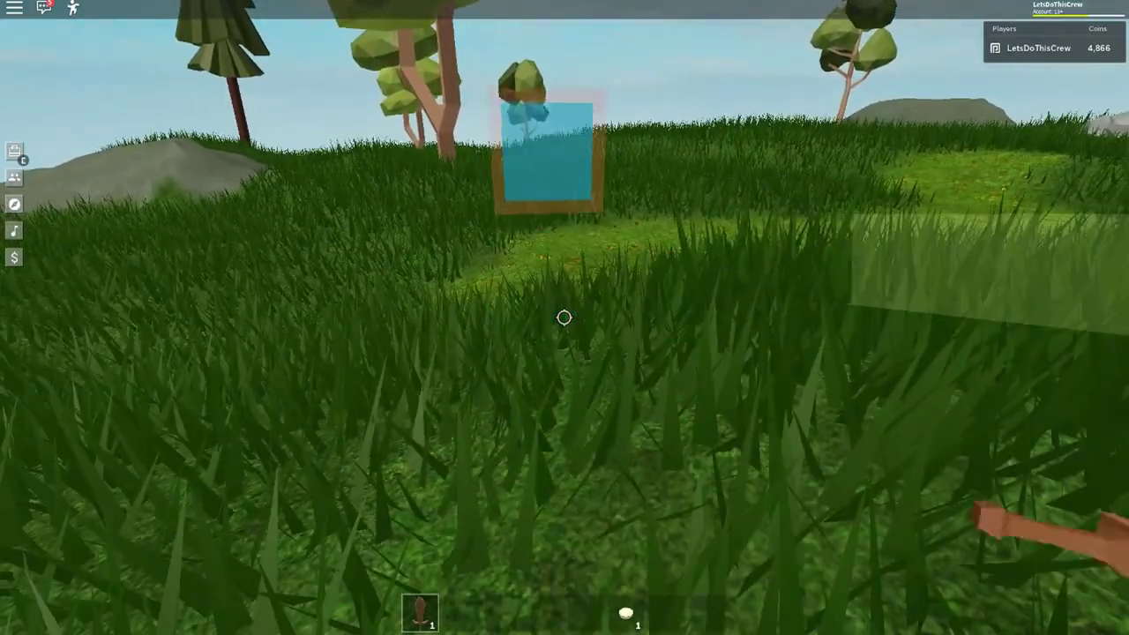
{"action": "left_click", "coordinate": [563, 317]}
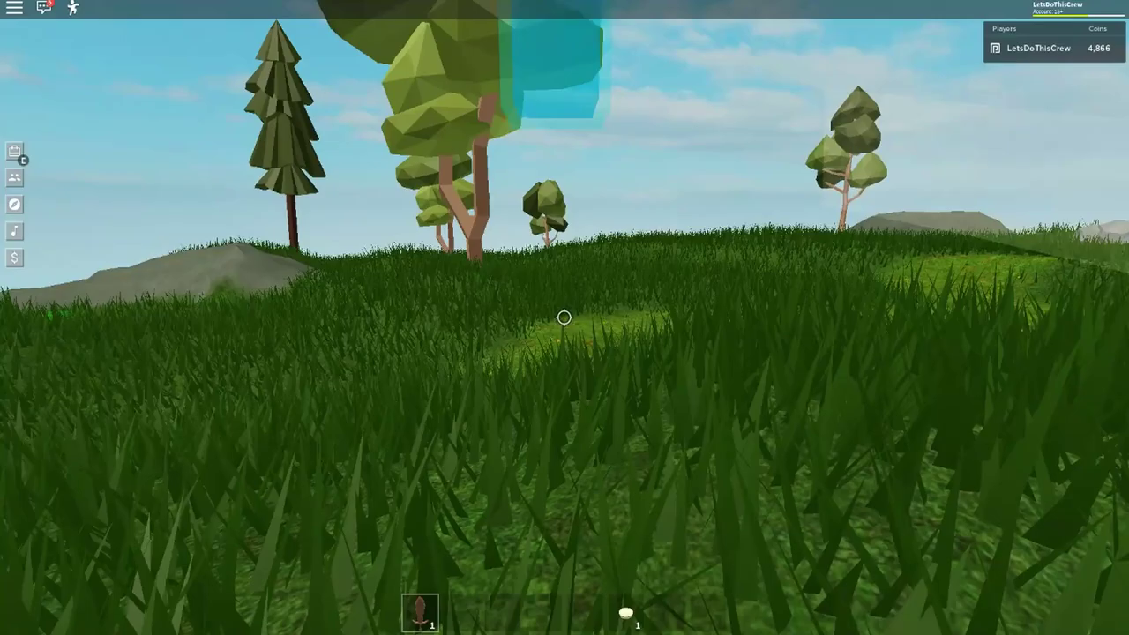
{"action": "left_click", "coordinate": [563, 318]}
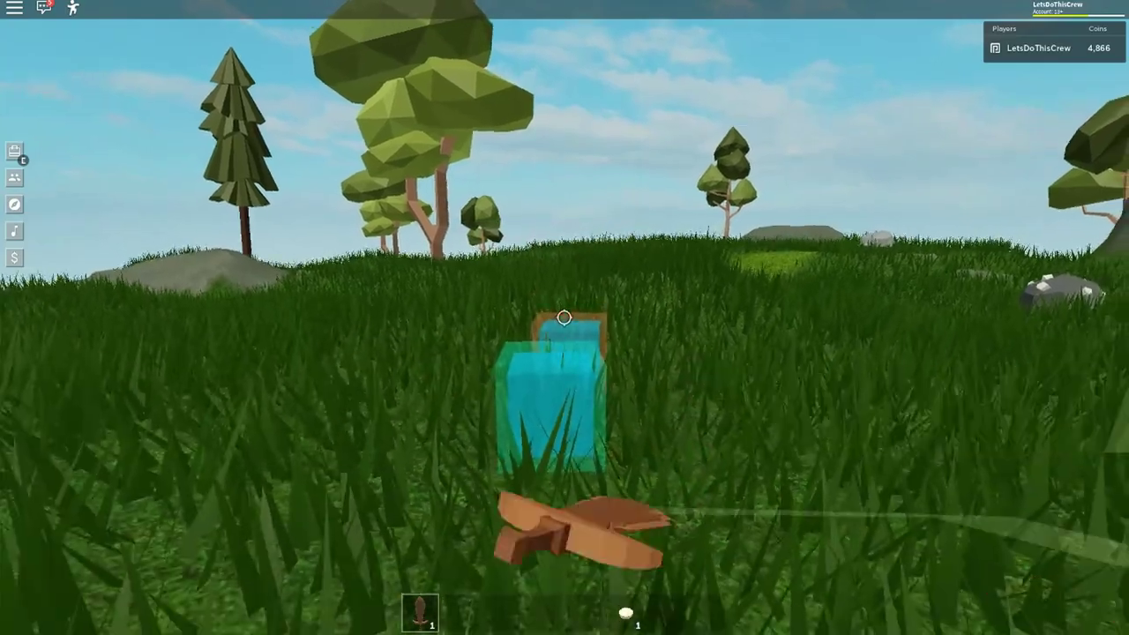
{"action": "left_click", "coordinate": [564, 317]}
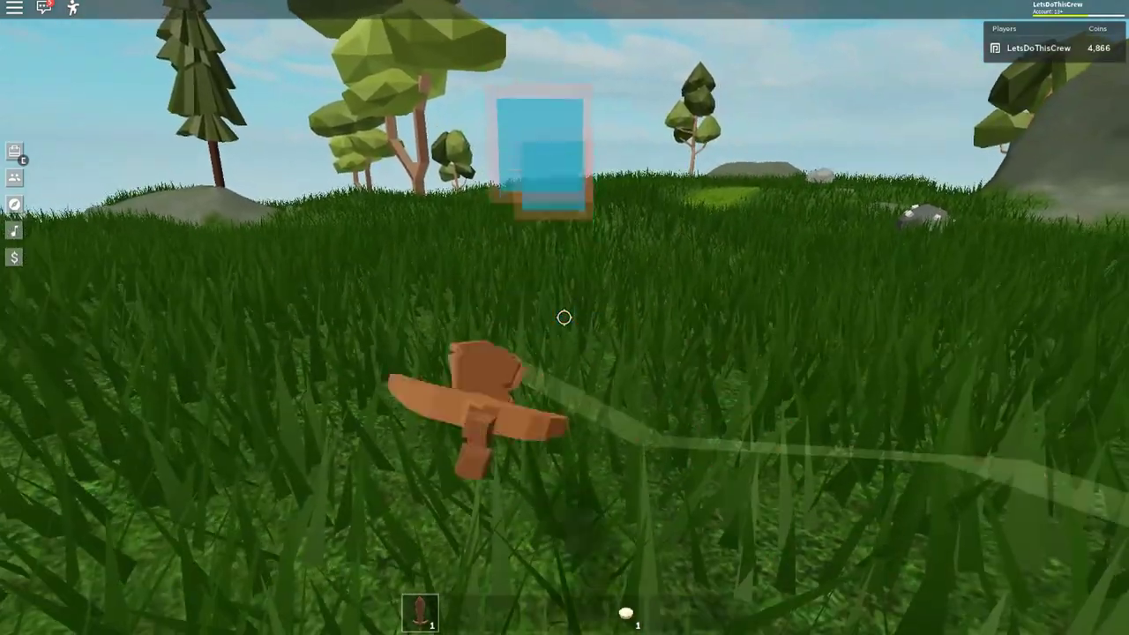
Defeat the small blue slime to collect its slime ball
{"action": "left_click", "coordinate": [564, 317]}
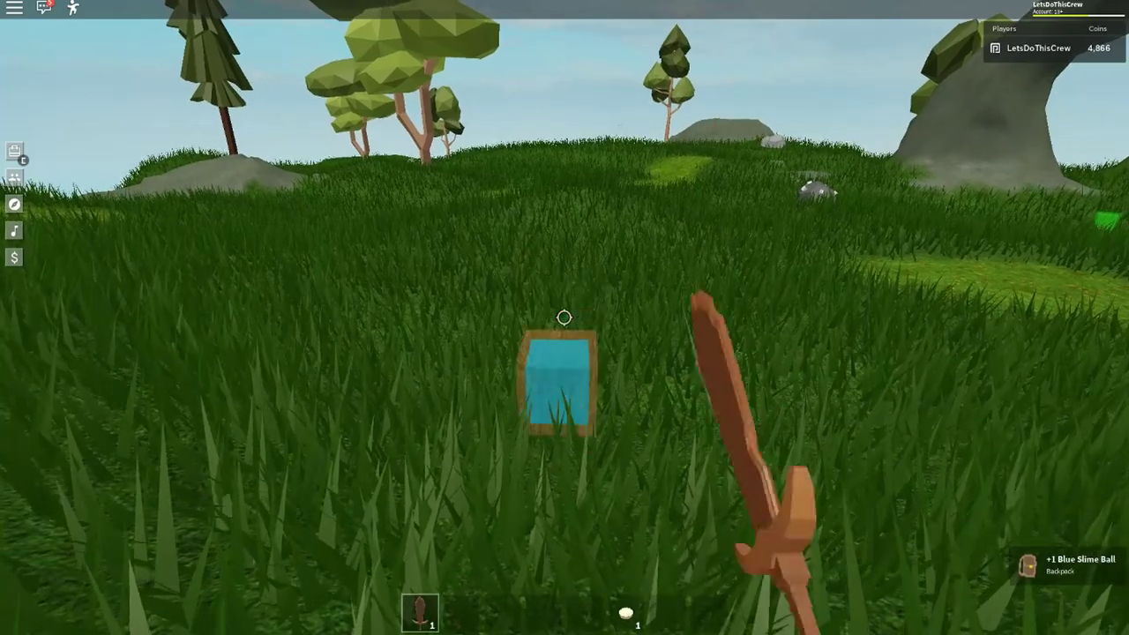
{"action": "left_click", "coordinate": [564, 317]}
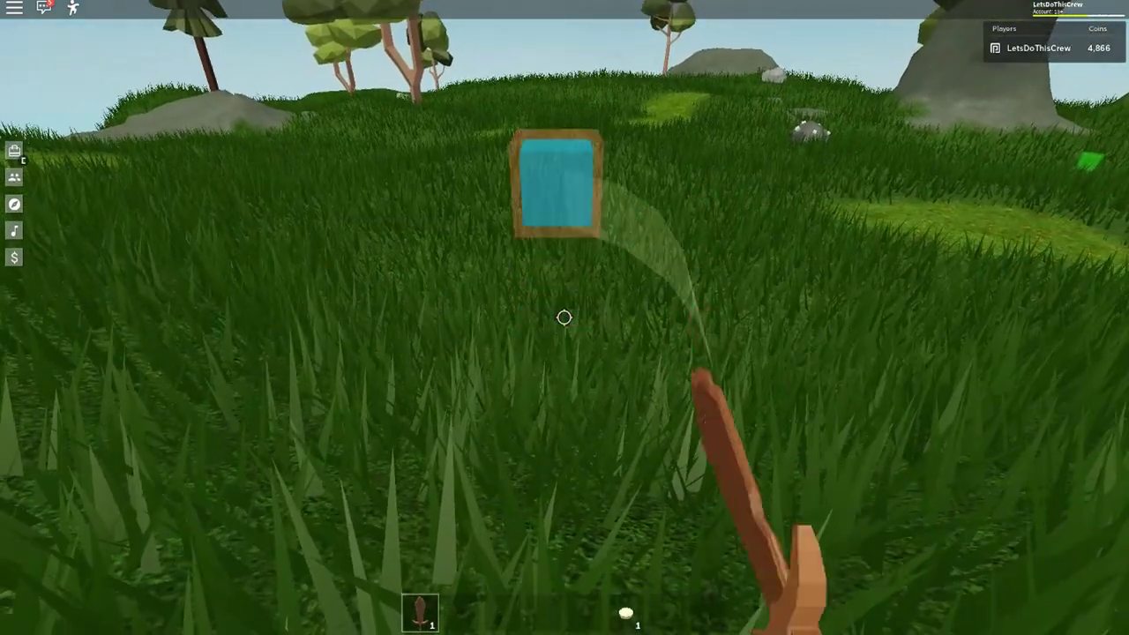
{"action": "left_click", "coordinate": [563, 318]}
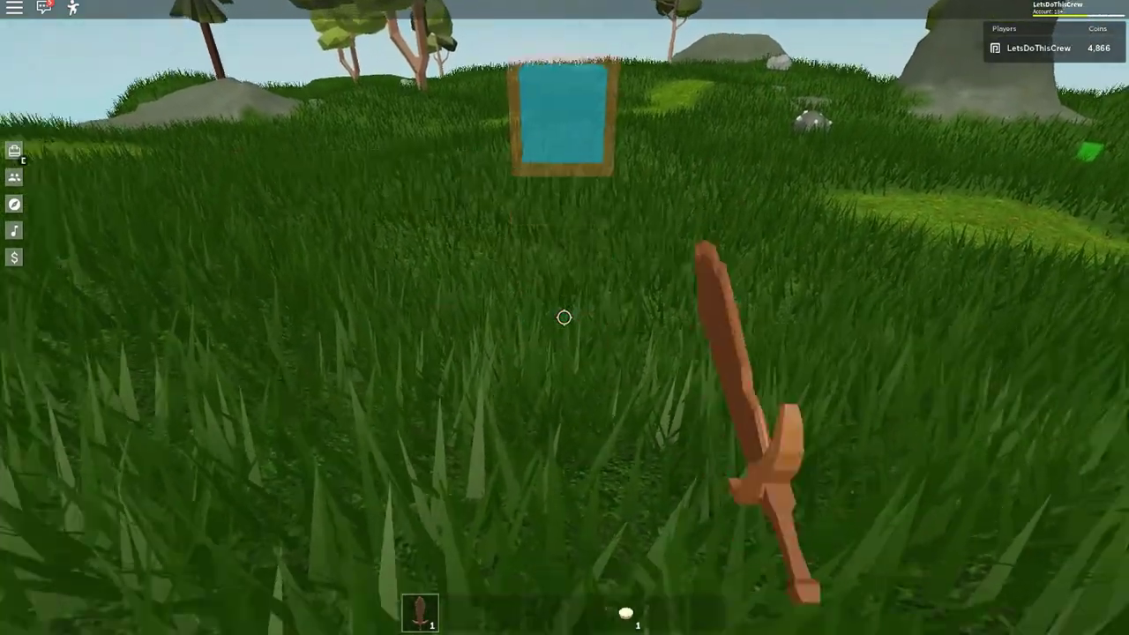
{"action": "left_click", "coordinate": [564, 318]}
{"action": "left_click", "coordinate": [564, 318]}
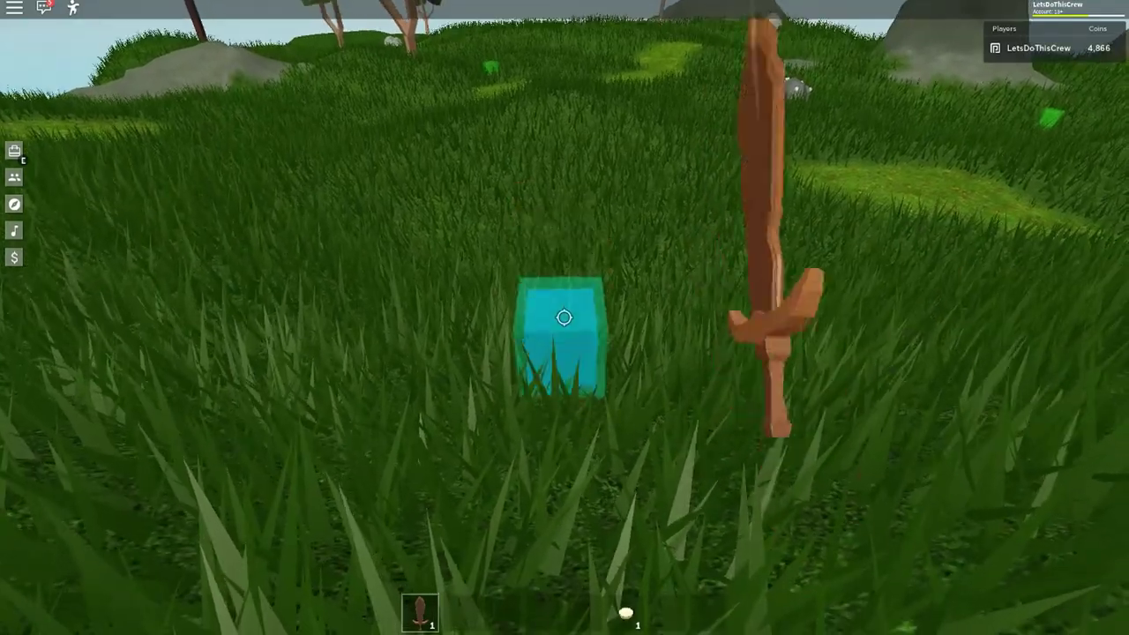
{"action": "left_click", "coordinate": [563, 317]}
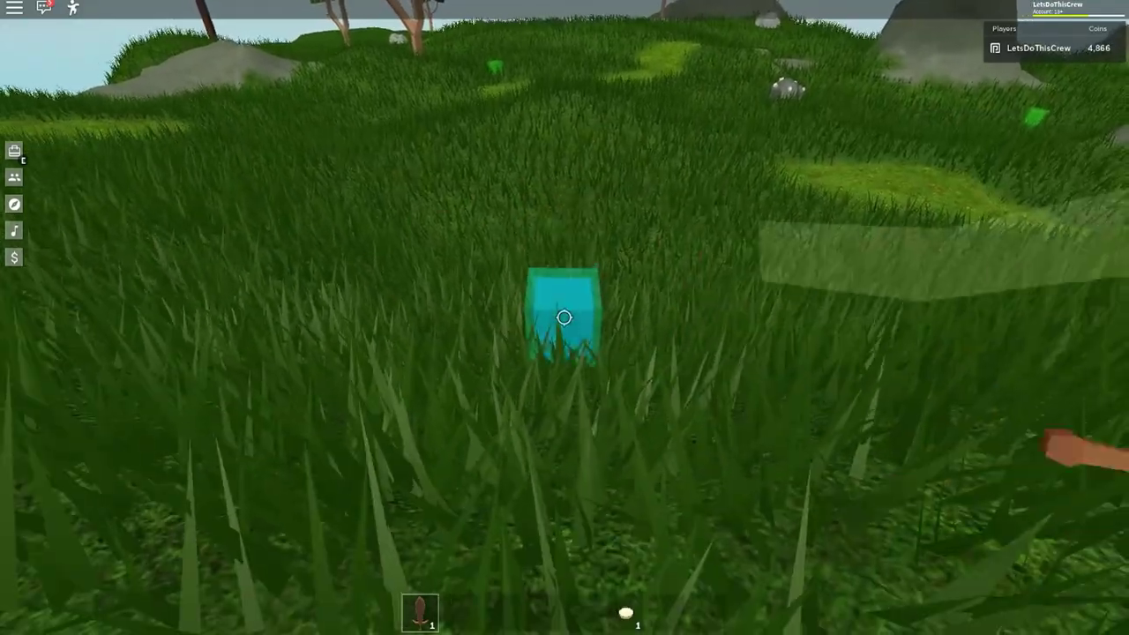
{"action": "left_click", "coordinate": [563, 318]}
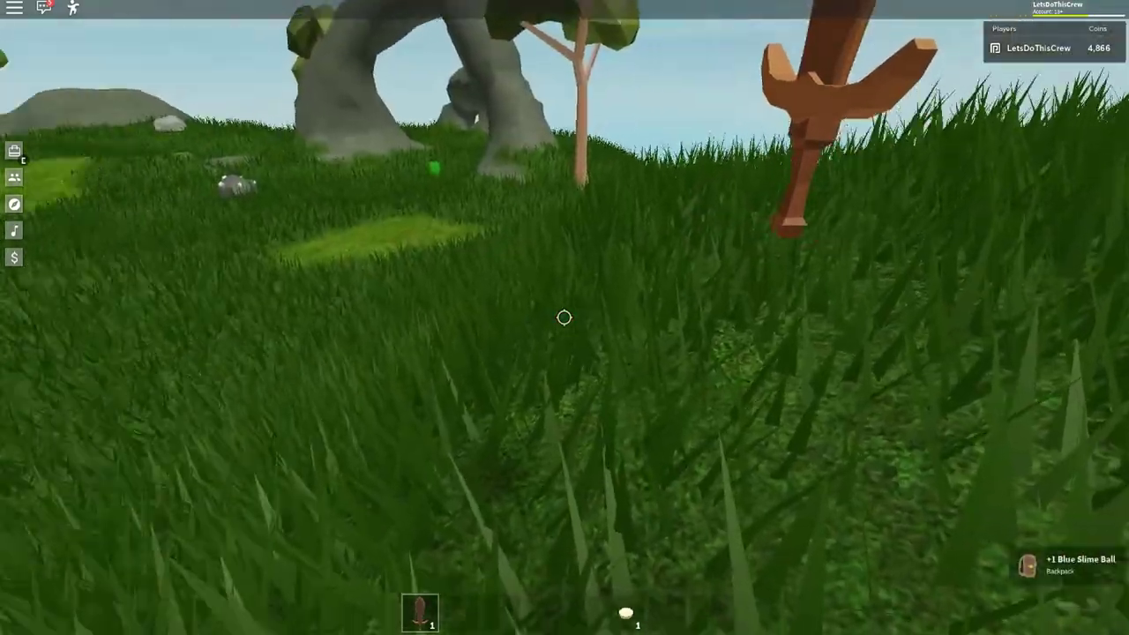
{"action": "scroll", "coordinate": [564, 317], "scroll_direction": "down", "scroll_amount": 3}
Run past the tree and through the rock arch into the field
{"action": "key", "text": "w"}
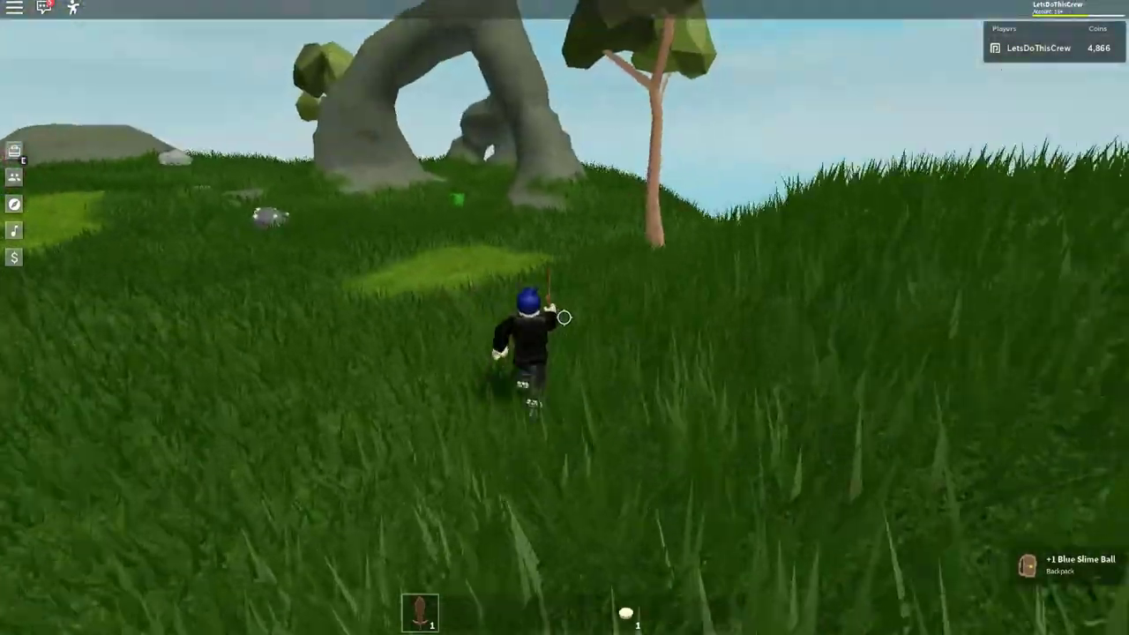
{"action": "scroll", "coordinate": [564, 317], "scroll_direction": "up", "scroll_amount": 3}
{"action": "scroll", "coordinate": [564, 318], "scroll_direction": "down", "scroll_amount": 3}
{"action": "key", "text": "w"}
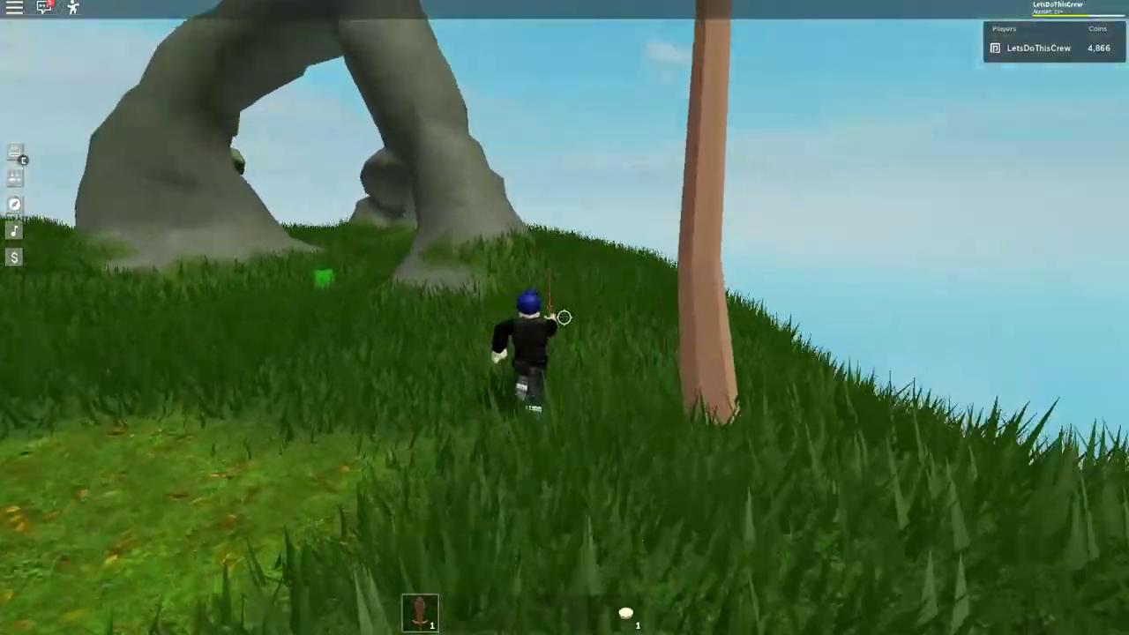
{"action": "key", "text": "w"}
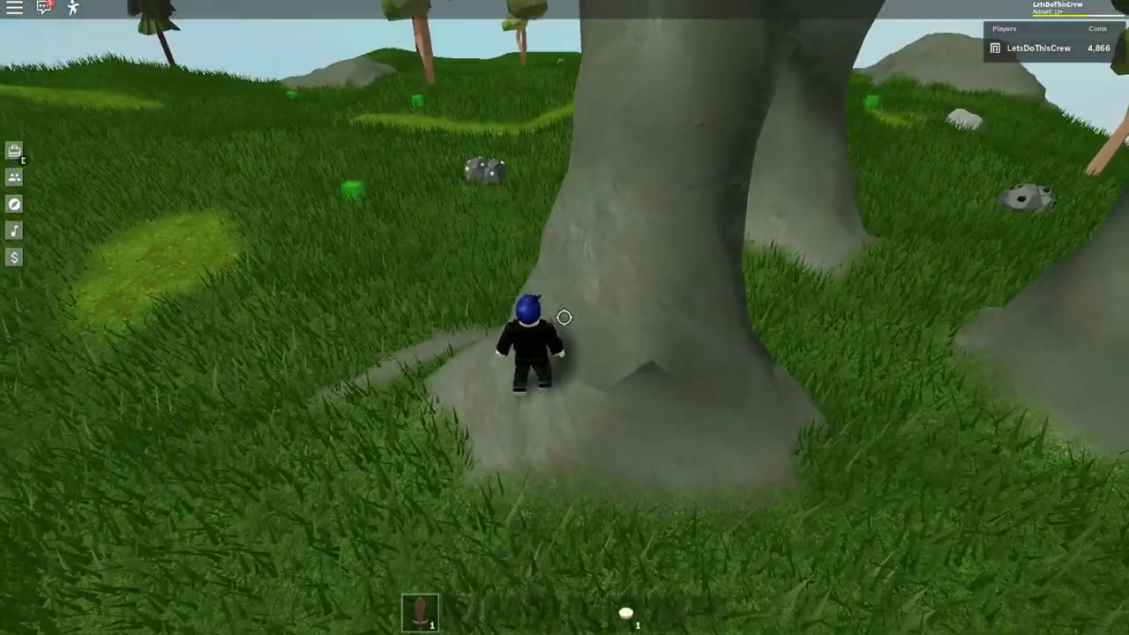
{"action": "key", "text": "1"}
{"action": "key", "text": "w"}
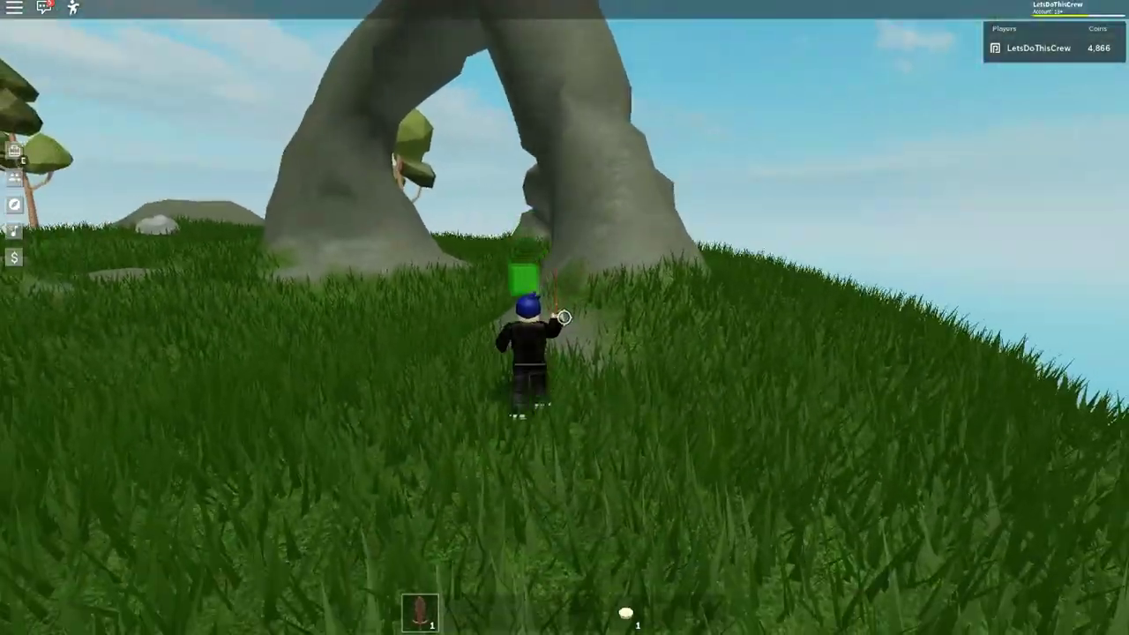
{"action": "scroll", "coordinate": [563, 318], "scroll_direction": "up", "scroll_amount": 5}
{"action": "scroll", "coordinate": [564, 318], "scroll_direction": "up", "scroll_amount": 2}
Defeat the green slimes in the field for their slime balls
{"action": "left_click", "coordinate": [563, 317]}
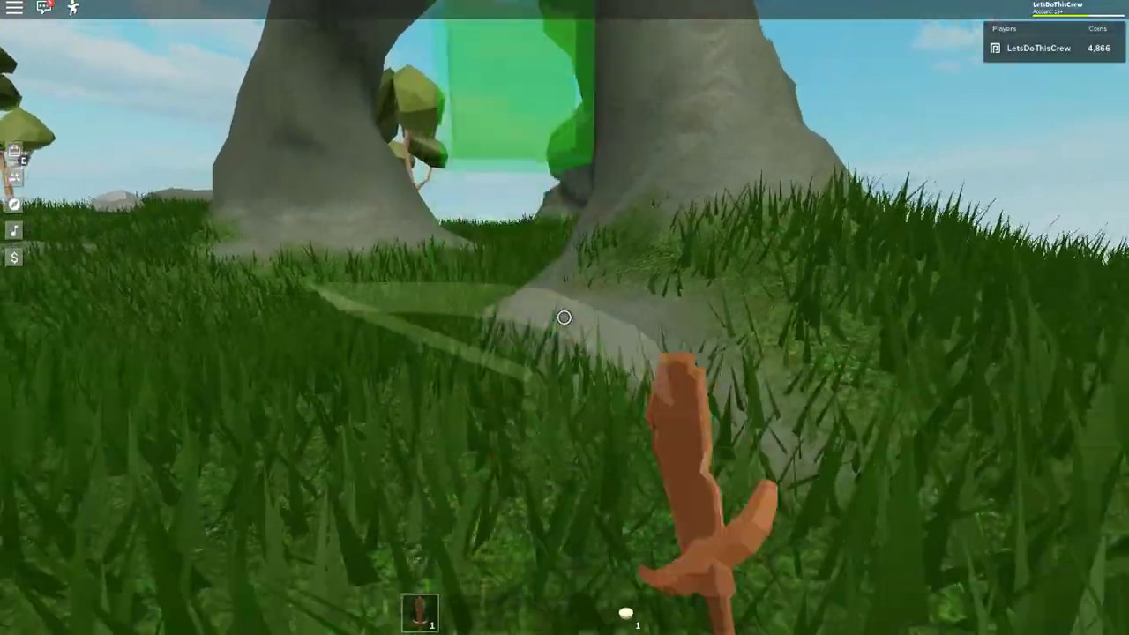
{"action": "left_click", "coordinate": [563, 318]}
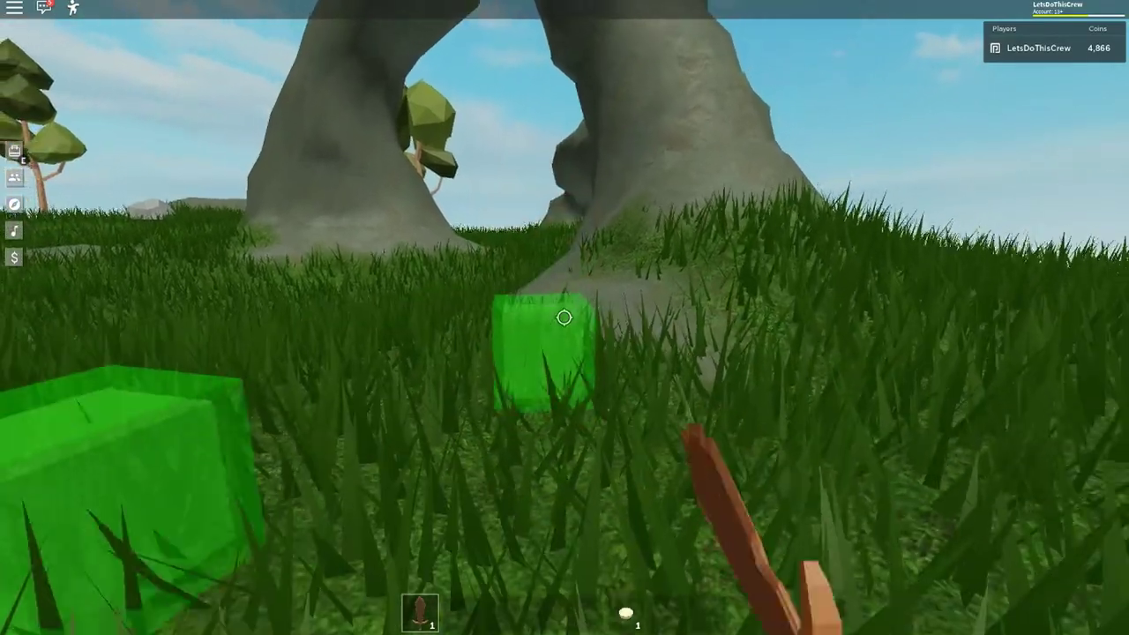
{"action": "left_click", "coordinate": [564, 318]}
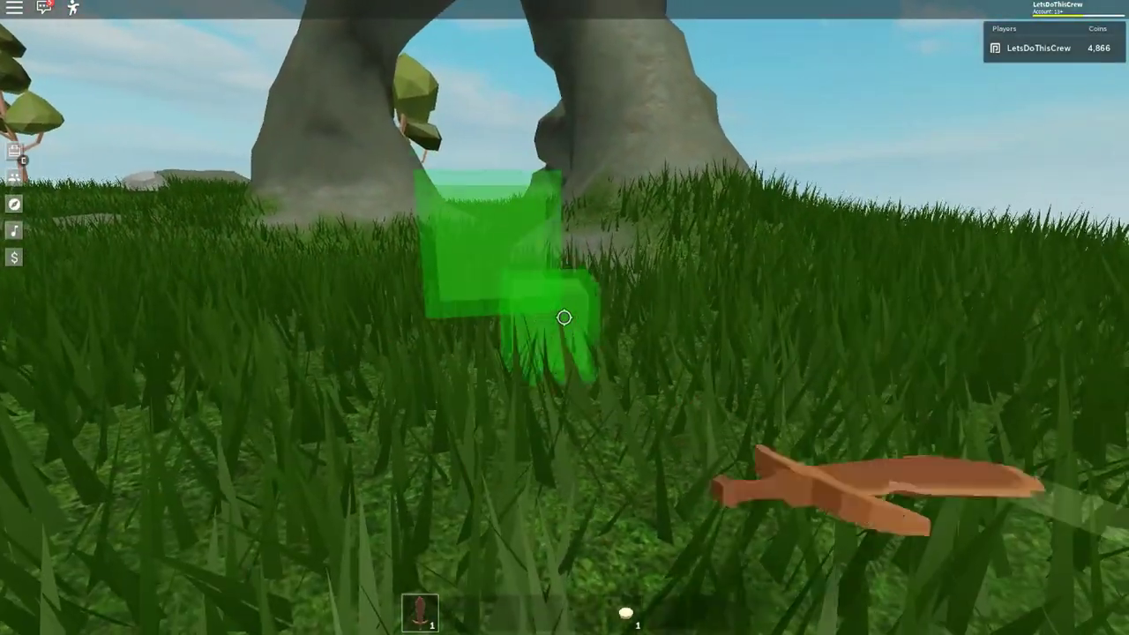
{"action": "left_click", "coordinate": [563, 318]}
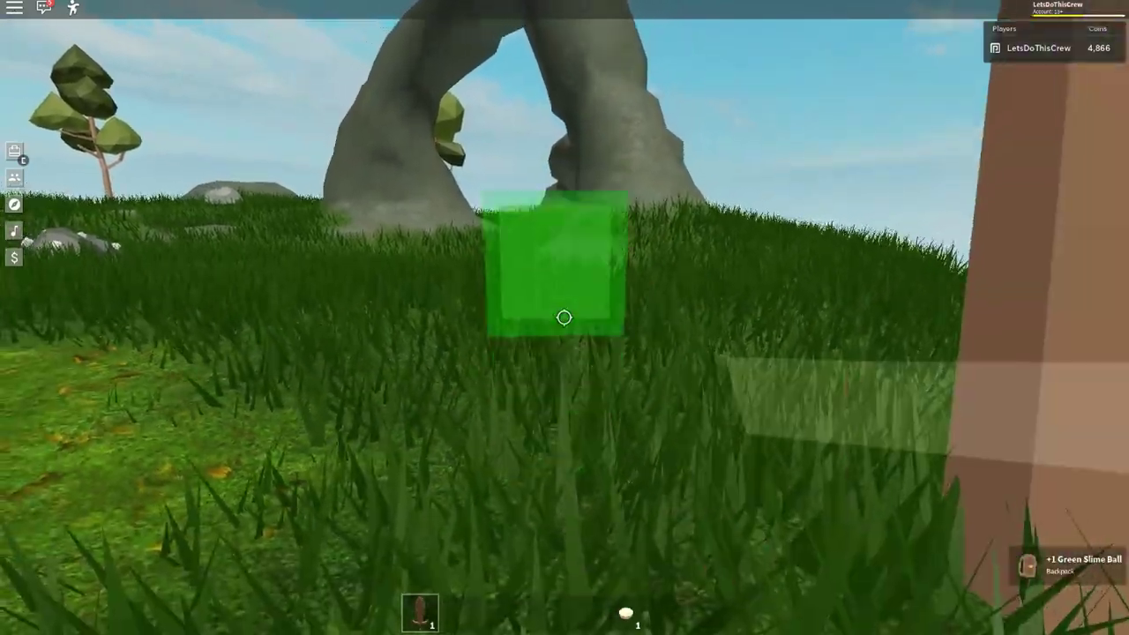
{"action": "left_click", "coordinate": [563, 318]}
{"action": "left_click", "coordinate": [563, 317]}
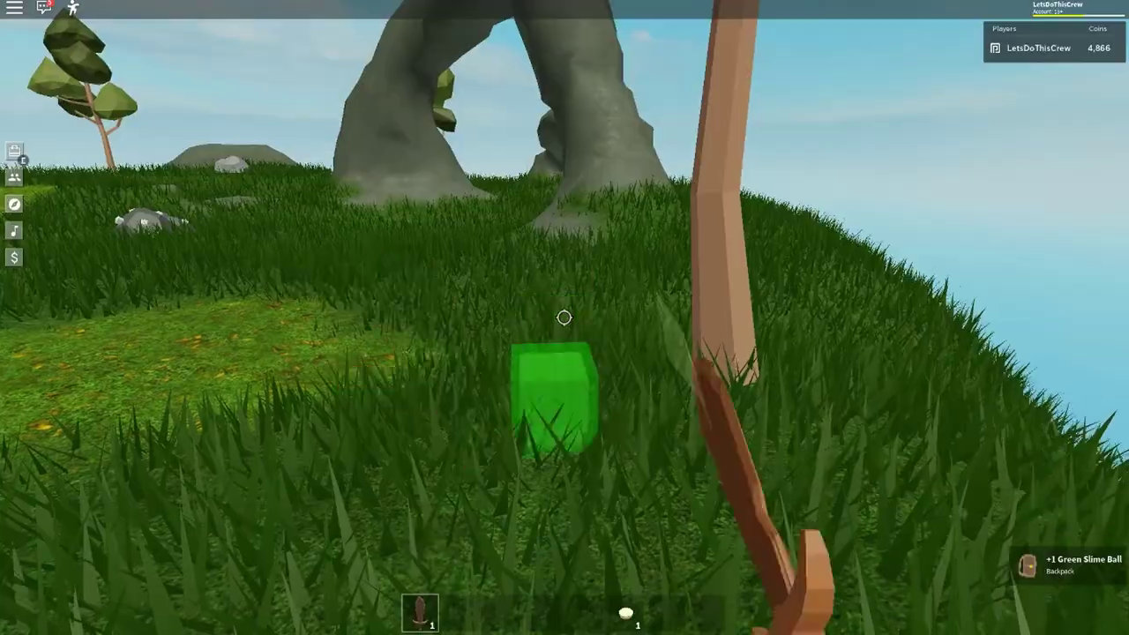
{"action": "left_click", "coordinate": [564, 318]}
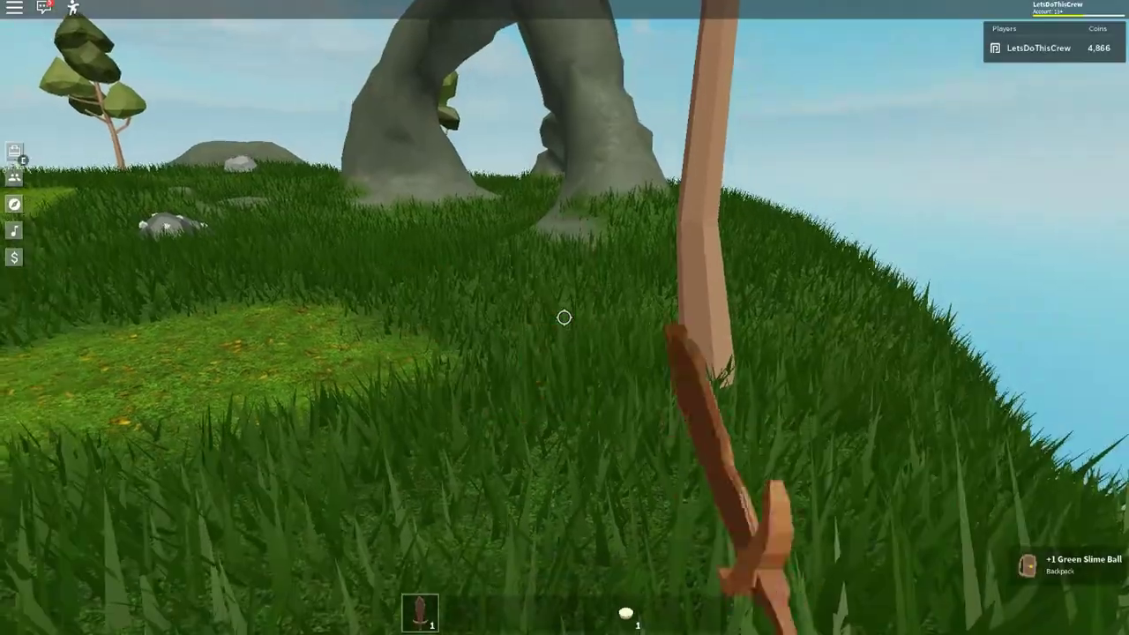
{"action": "key", "text": "w"}
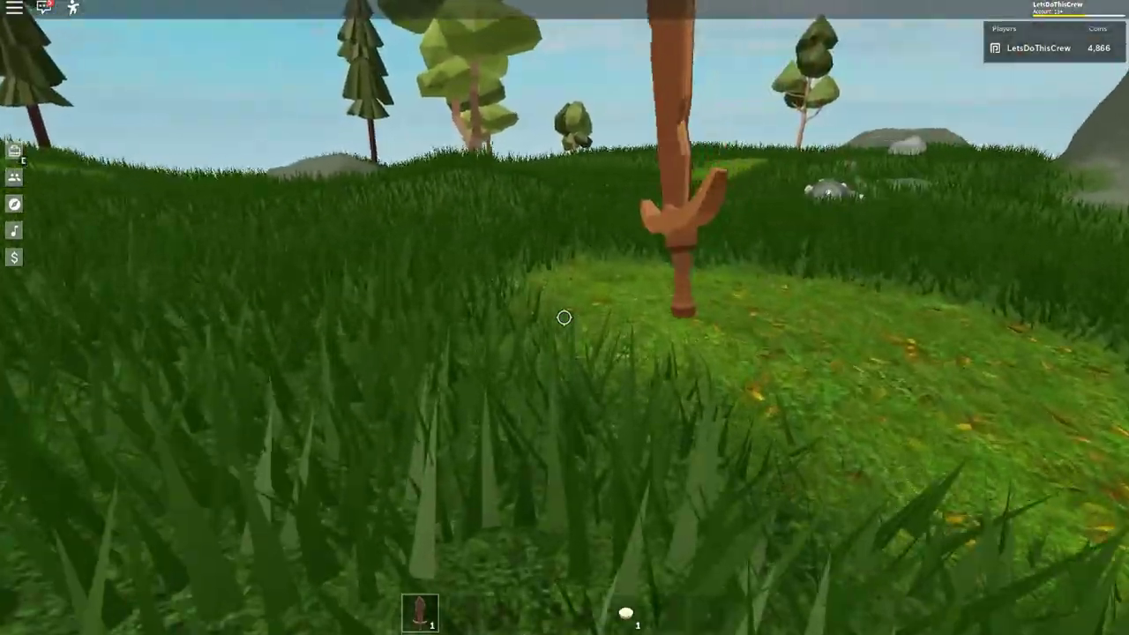
{"action": "key", "text": "w"}
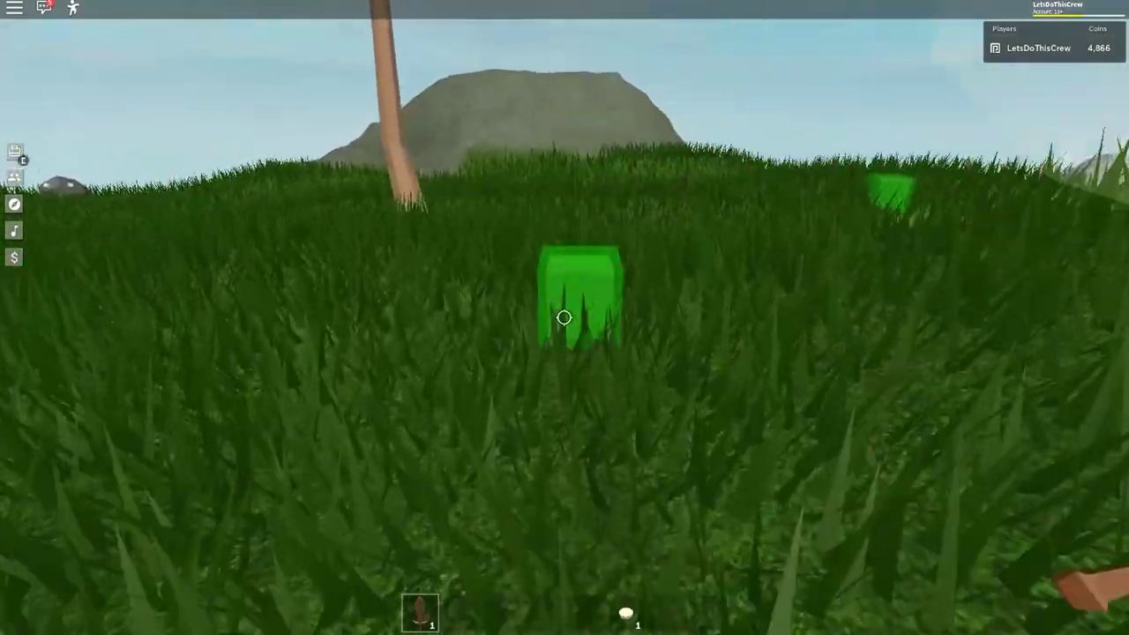
{"action": "left_click", "coordinate": [564, 318]}
{"action": "left_click", "coordinate": [564, 318]}
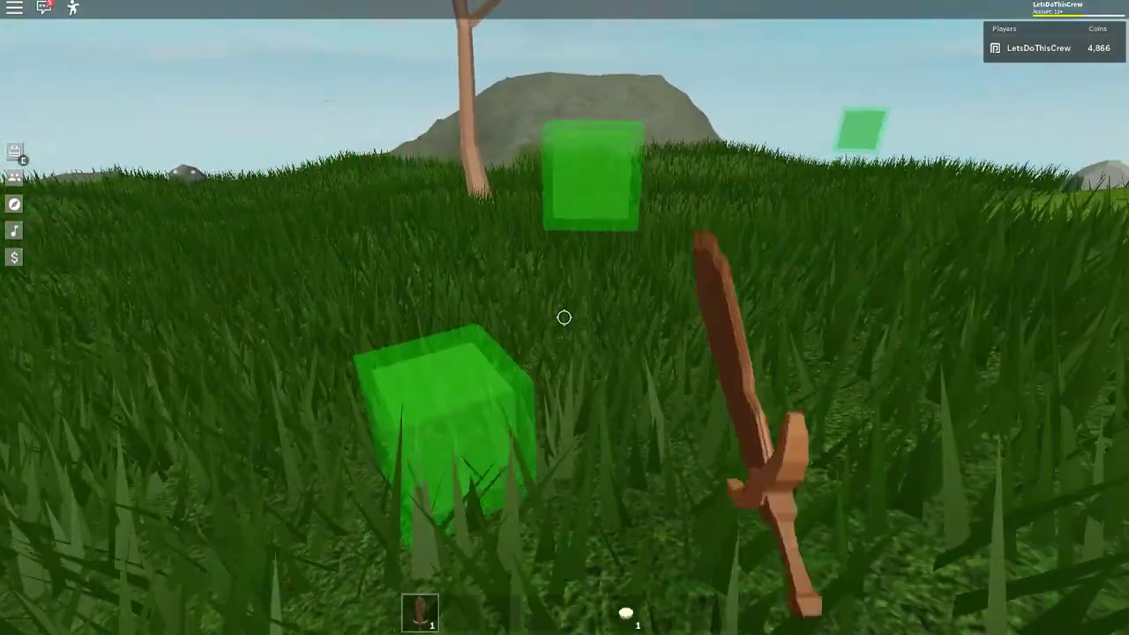
{"action": "left_click", "coordinate": [563, 318]}
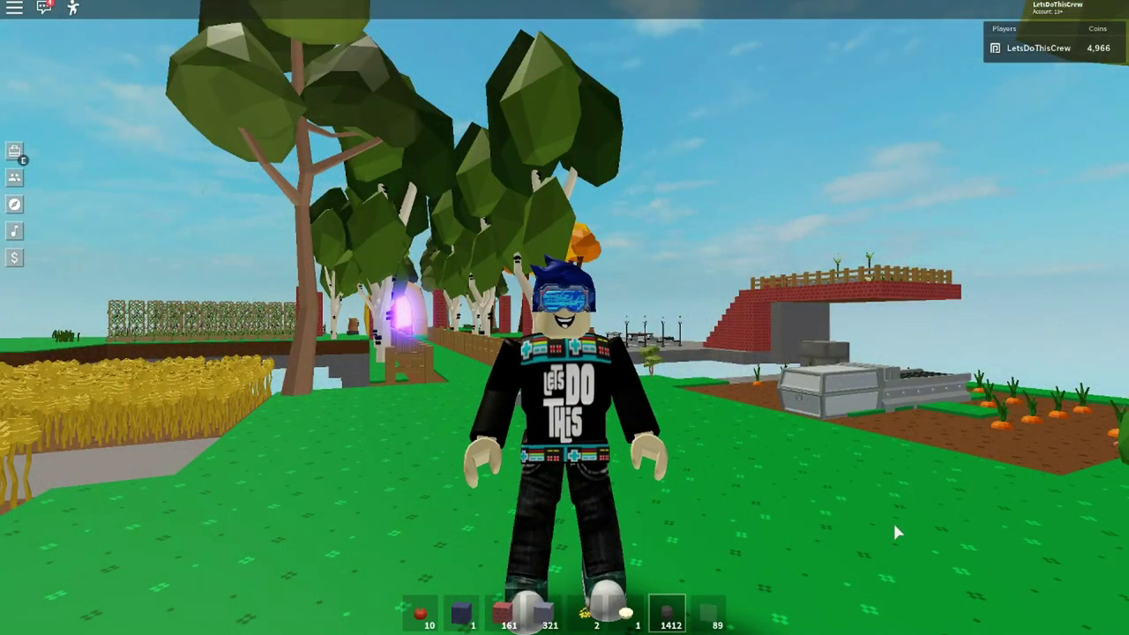
{"action": "scroll", "coordinate": [763, 529], "scroll_direction": "down", "scroll_amount": 2}
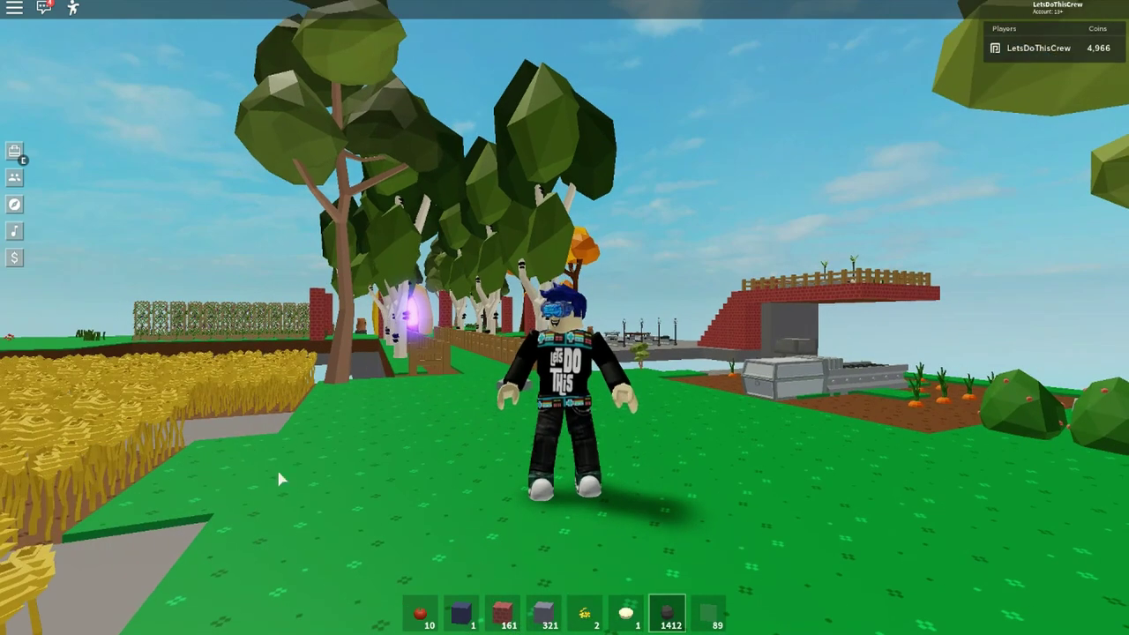
{"action": "left_click", "coordinate": [14, 151]}
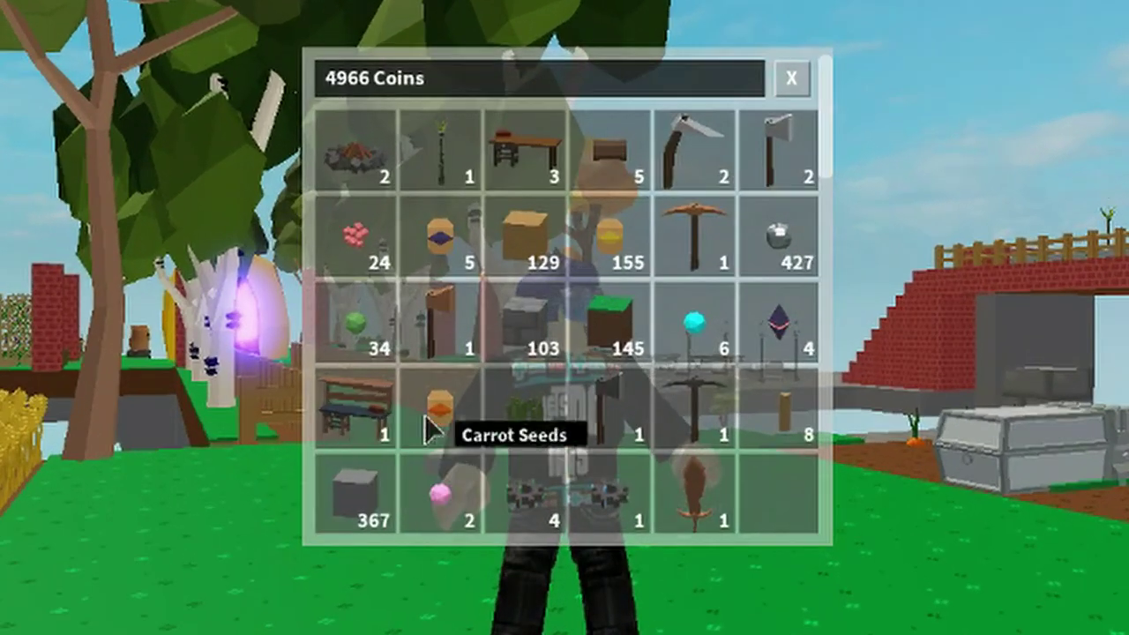
{"action": "left_click", "coordinate": [565, 498]}
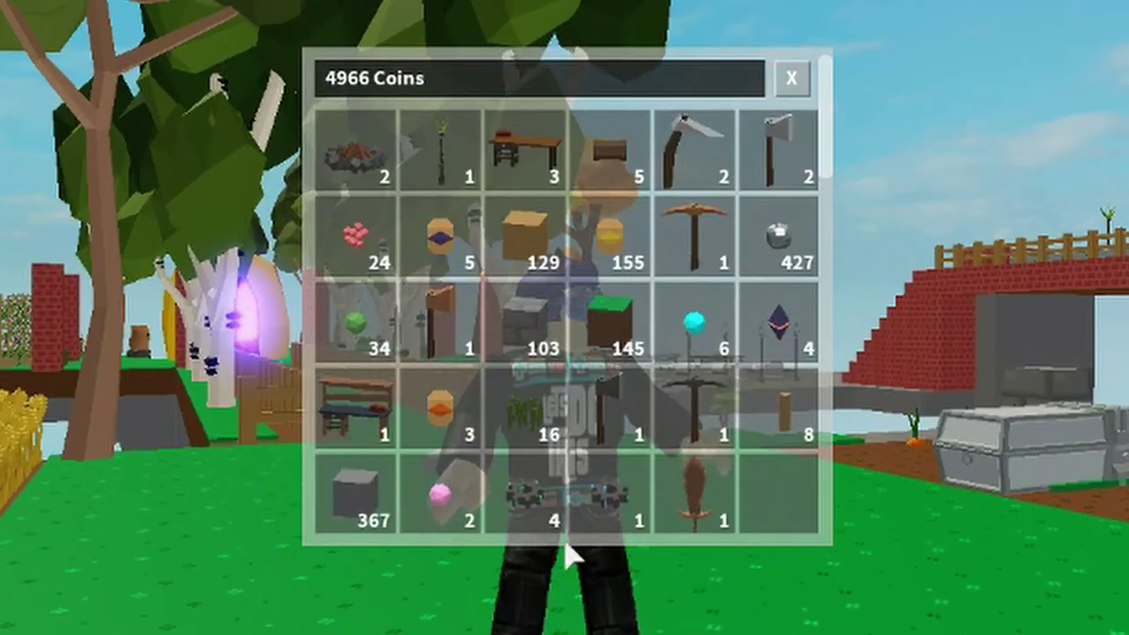
{"action": "left_click", "coordinate": [614, 523]}
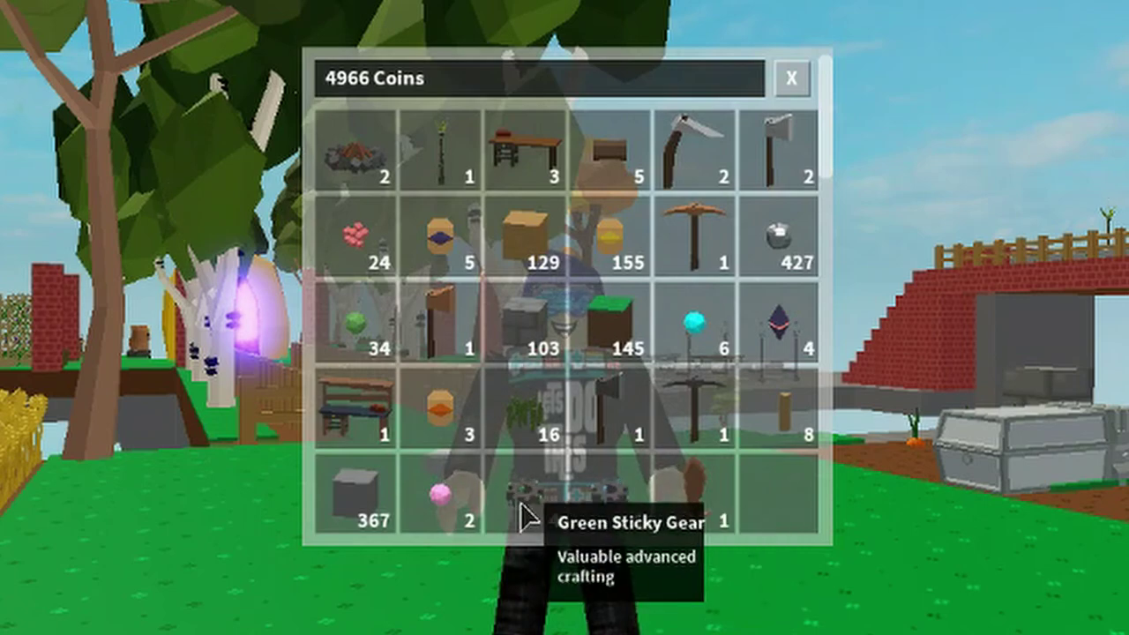
{"action": "left_click", "coordinate": [792, 78]}
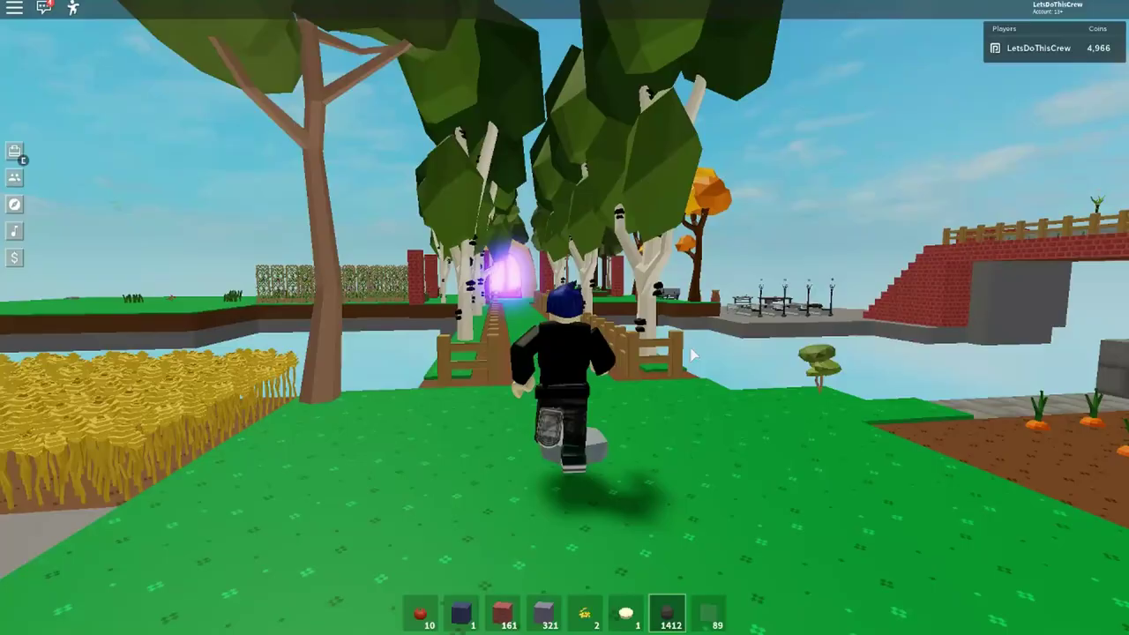
Cross the bridge to the workbench and view the Industrial Oven recipe: 4/3 sticky gears, 0/8 steel rods
{"action": "key", "text": "w"}
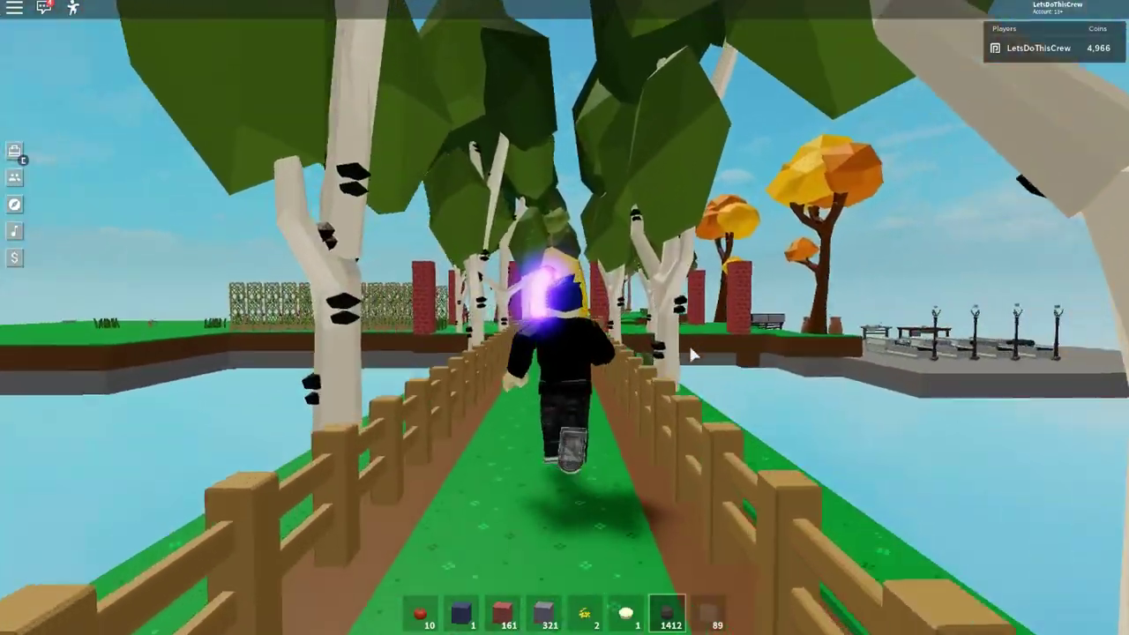
{"action": "key", "text": "w"}
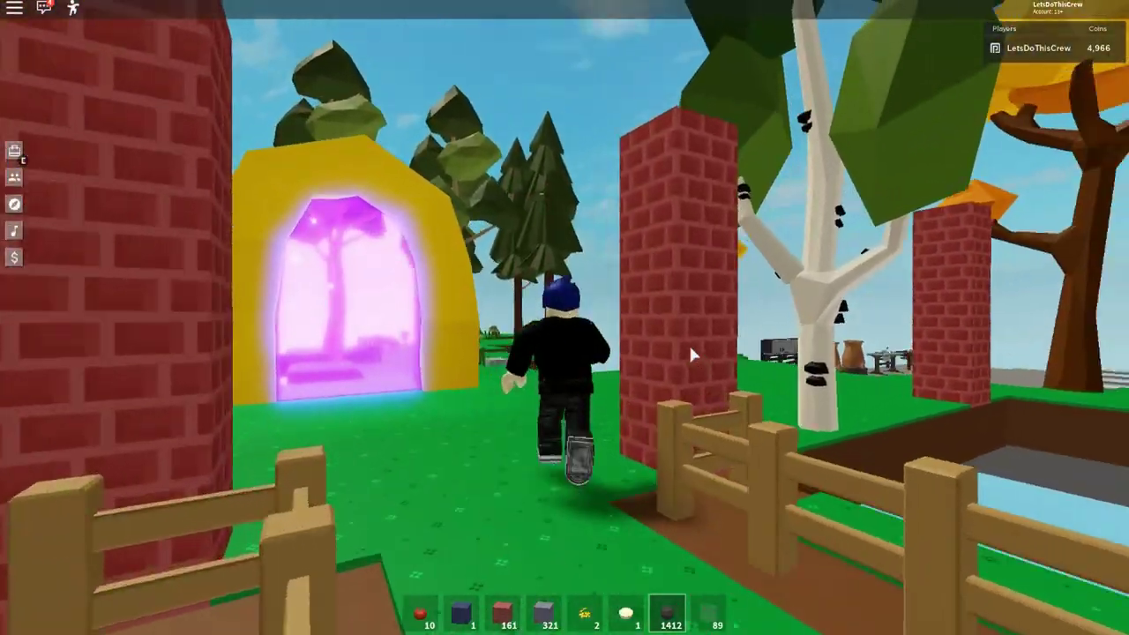
{"action": "key", "text": "w"}
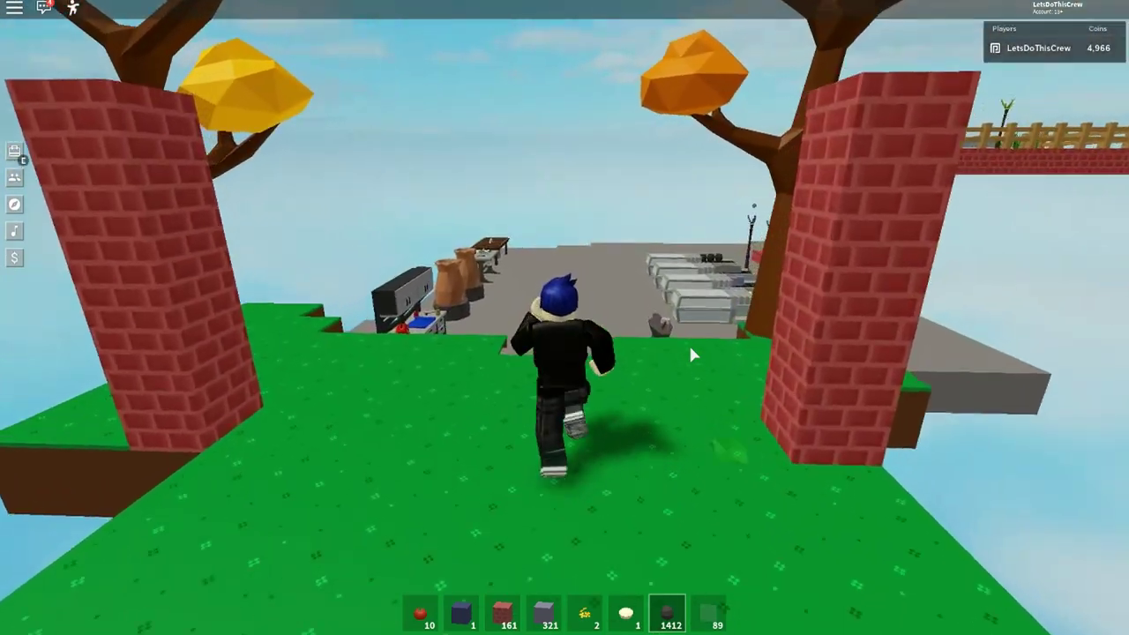
{"action": "key", "text": "w"}
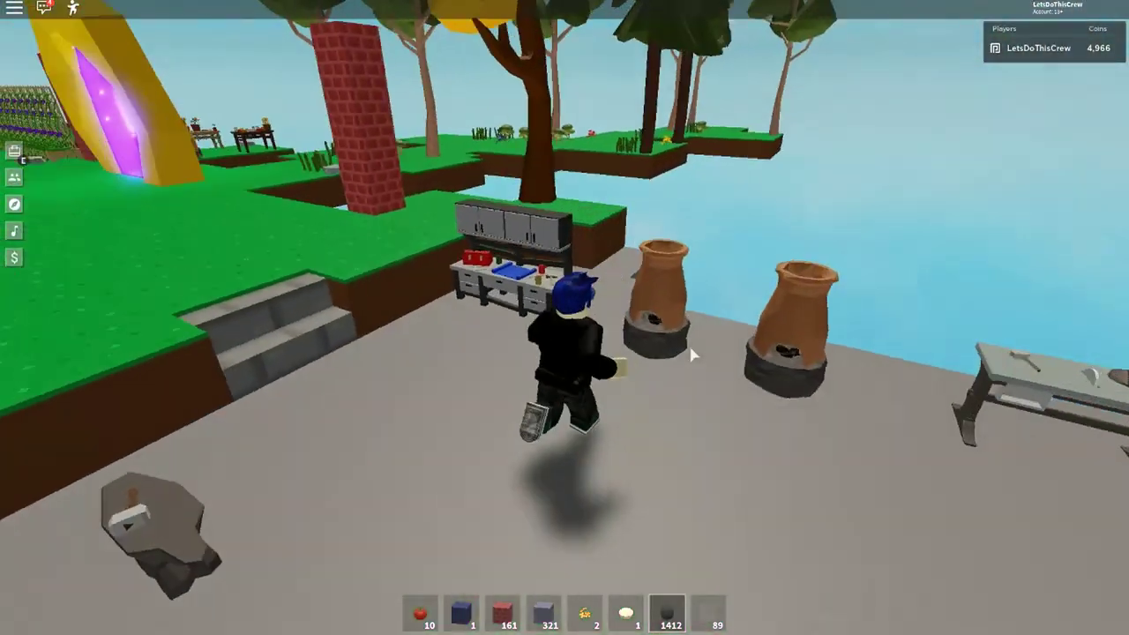
{"action": "key", "text": "w"}
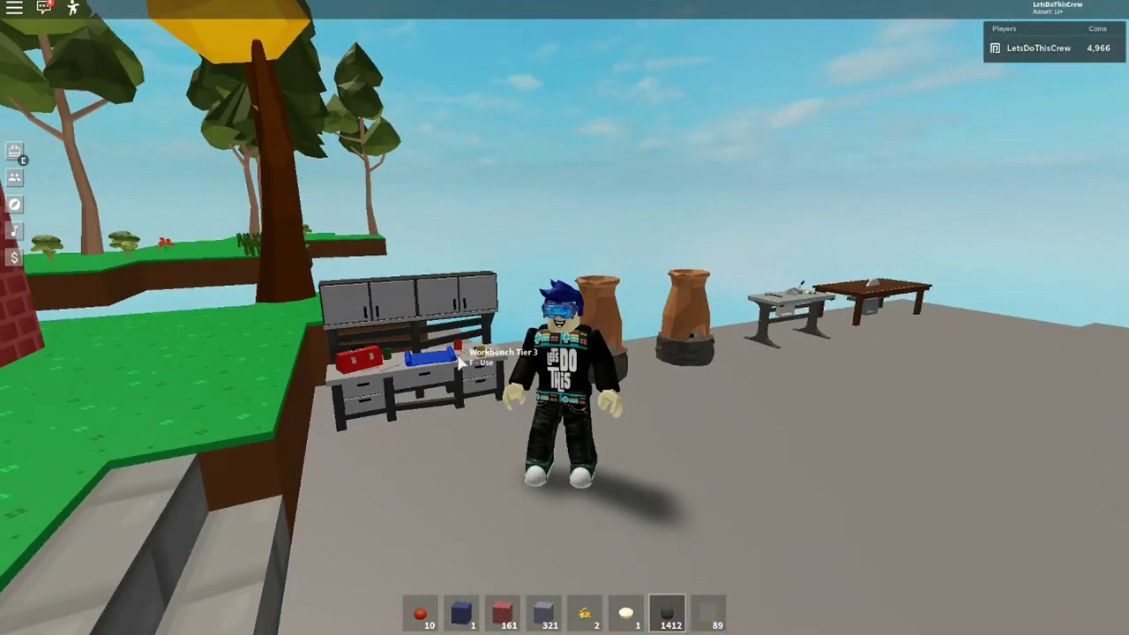
{"action": "key", "text": "e"}
{"action": "left_click", "coordinate": [371, 194]}
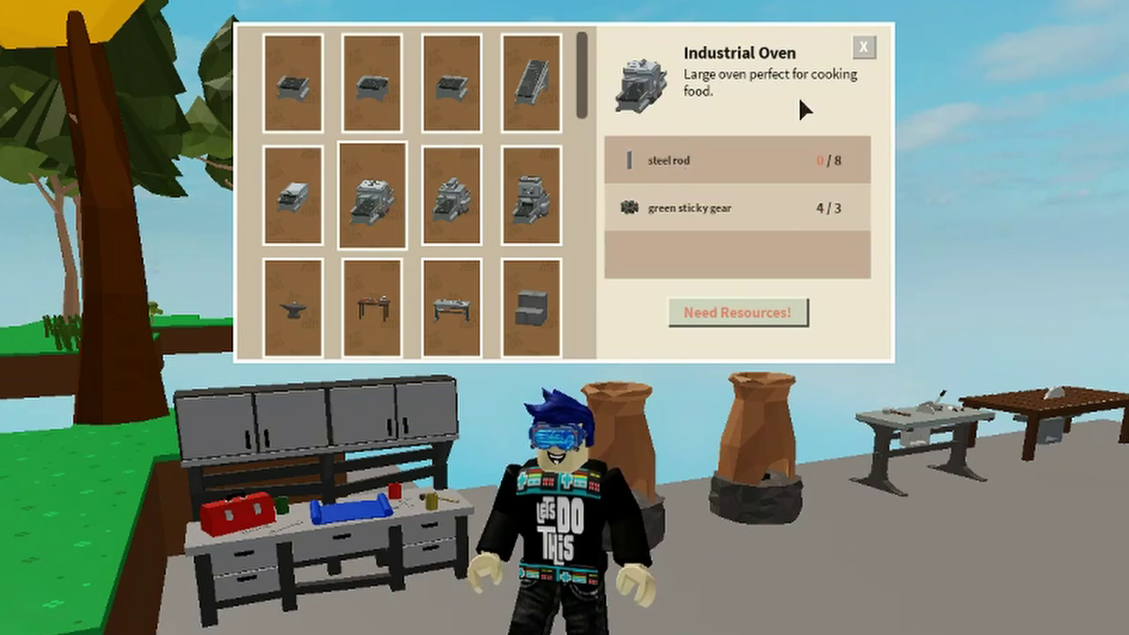
Check the Industrial Sawmill and Smelter recipes, each needing 8 steel rods, then close the workbench
{"action": "left_click", "coordinate": [463, 211]}
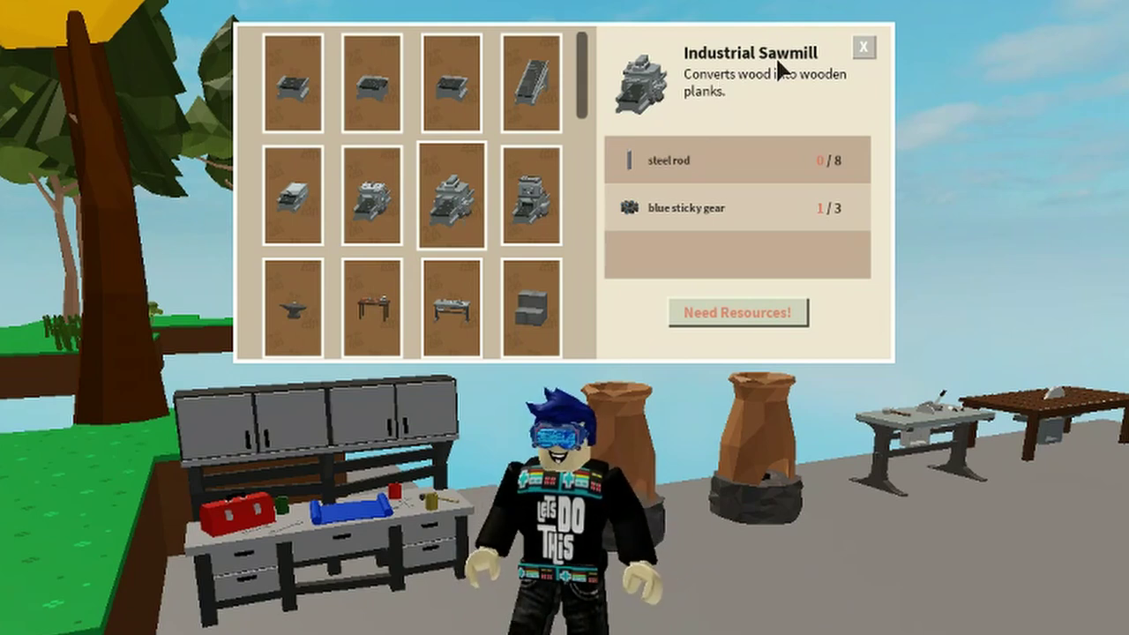
{"action": "left_click", "coordinate": [529, 220]}
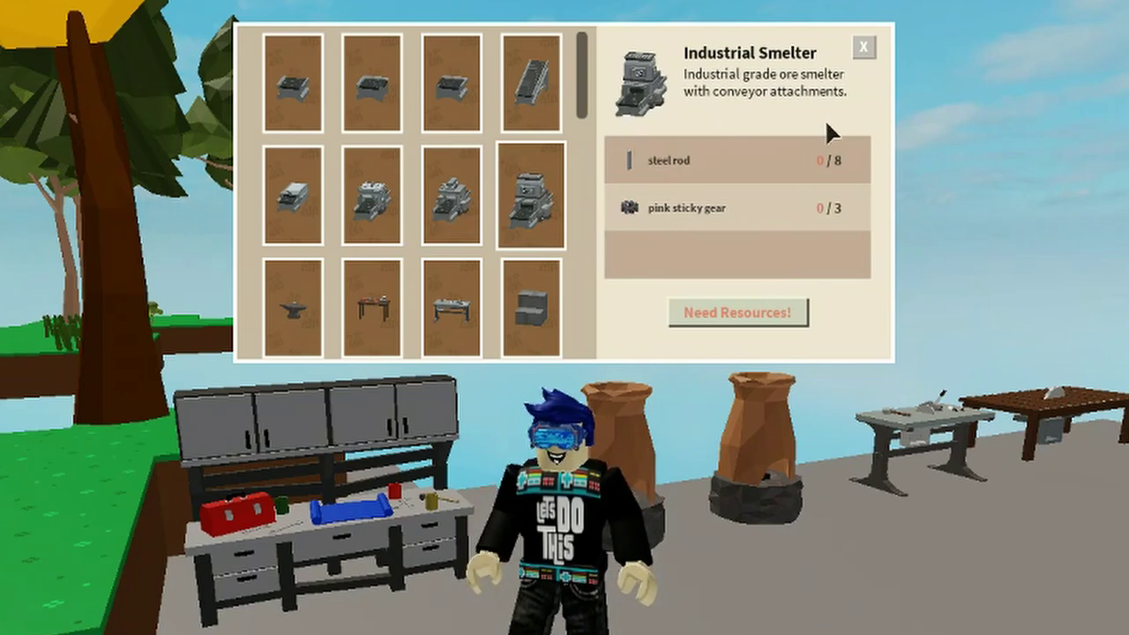
{"action": "left_click", "coordinate": [865, 49]}
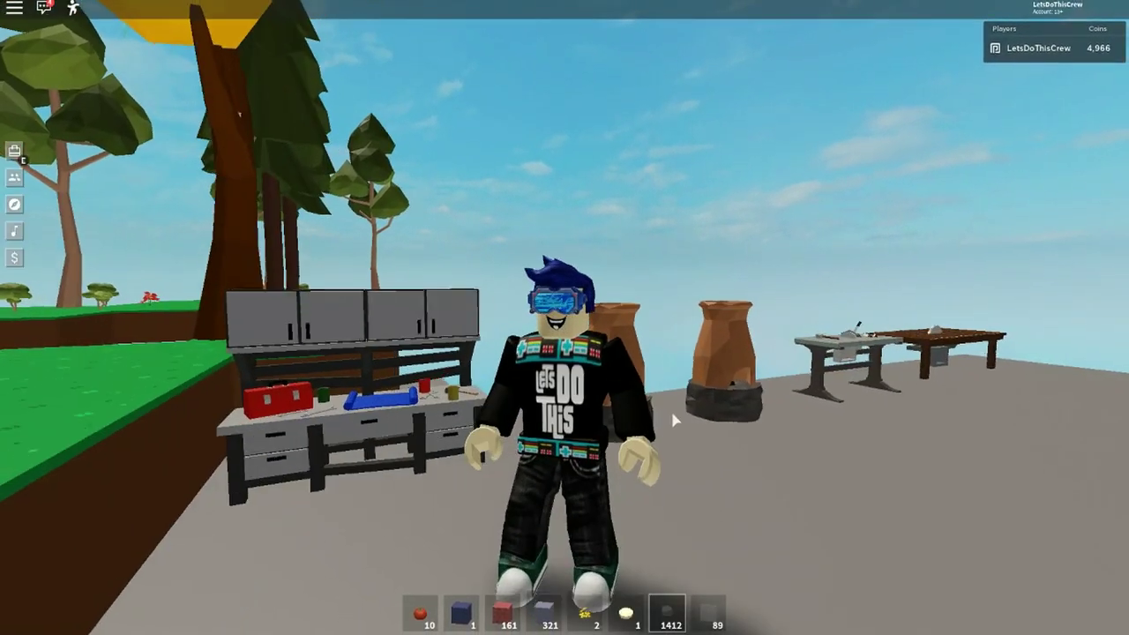
Walk from the workbench up the brick staircase to the fenced crop field
{"action": "key", "text": "space"}
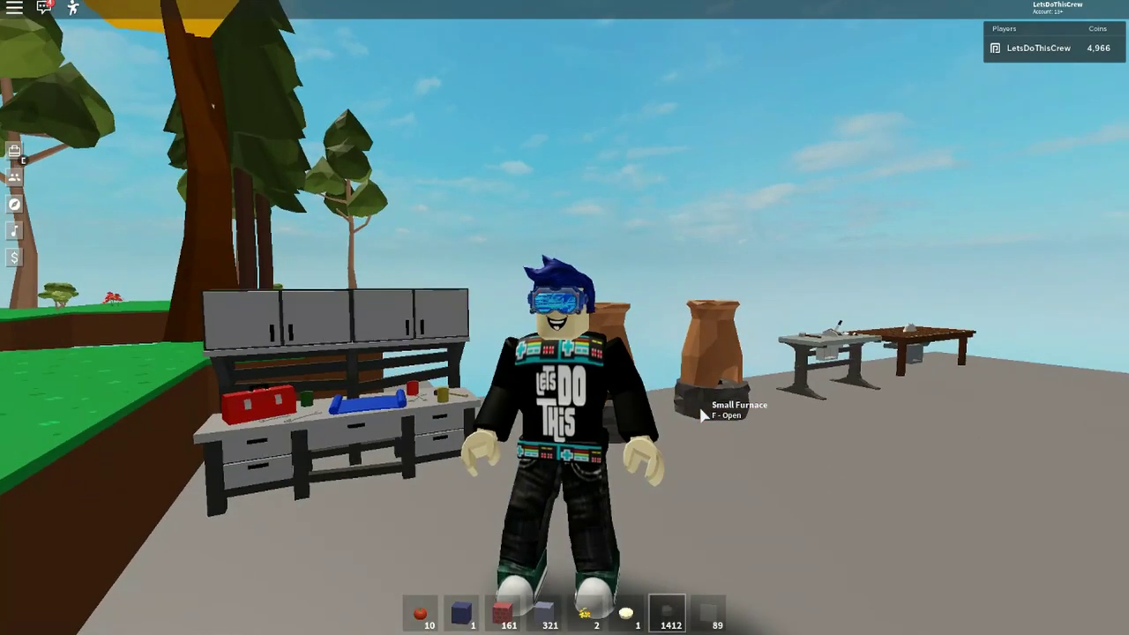
{"action": "scroll", "coordinate": [703, 414], "scroll_direction": "down", "scroll_amount": 2}
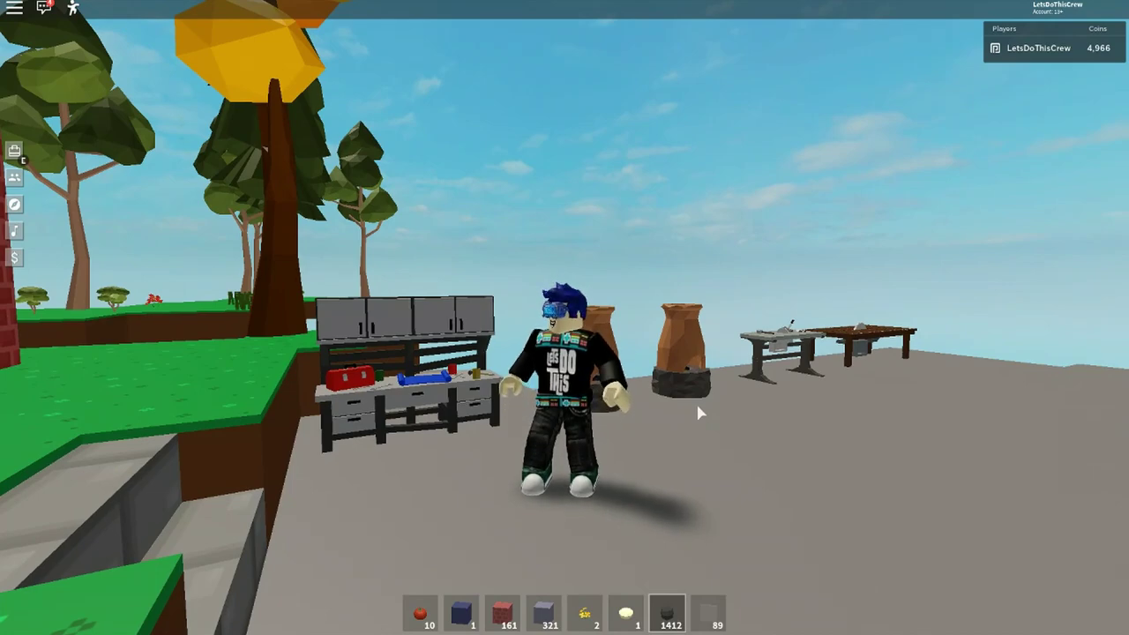
{"action": "scroll", "coordinate": [696, 402], "scroll_direction": "up", "scroll_amount": 2}
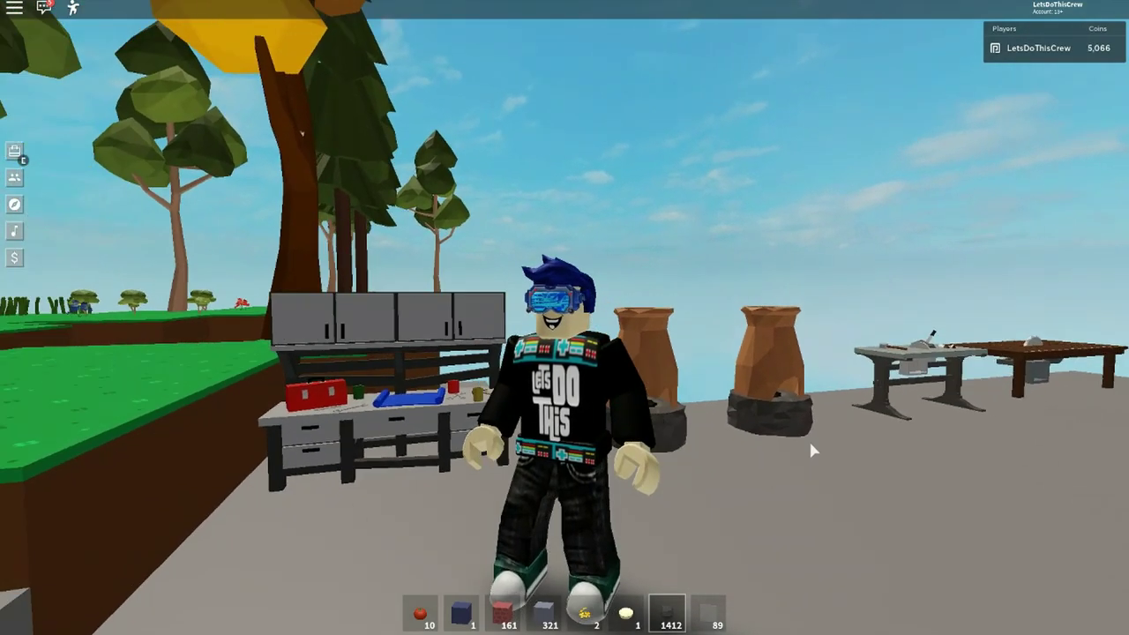
{"action": "key", "text": "s"}
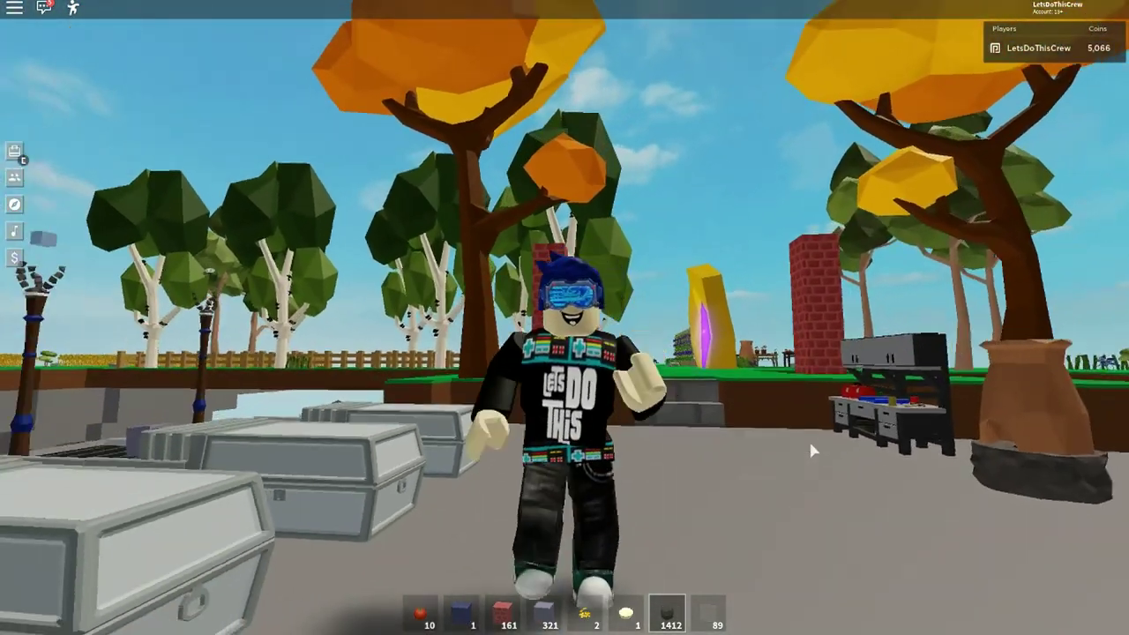
{"action": "key", "text": "w"}
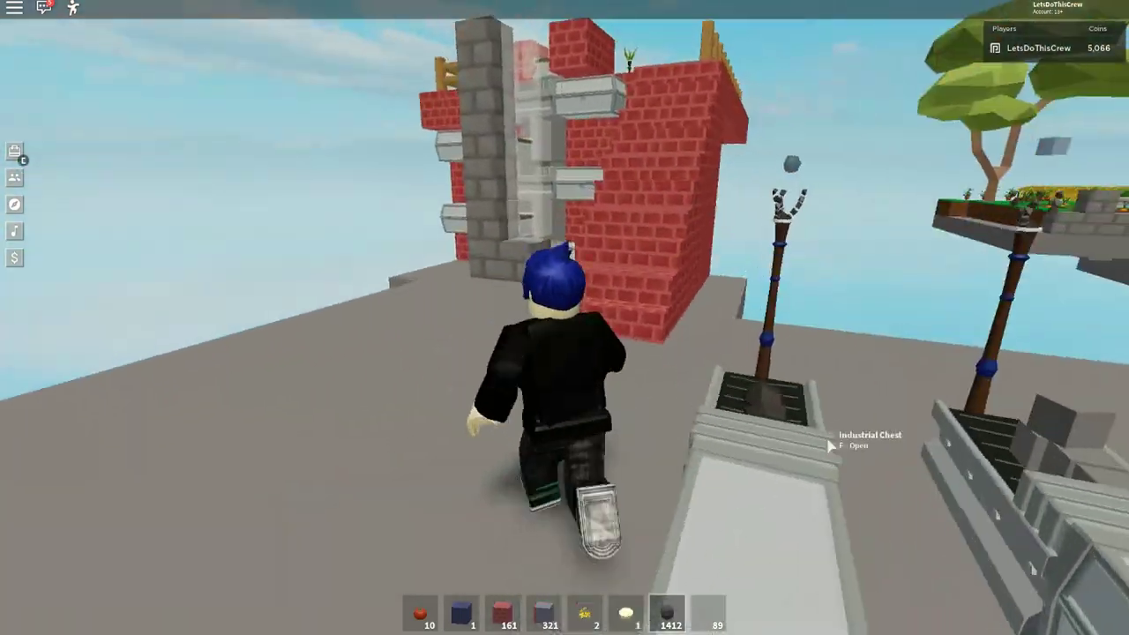
{"action": "key", "text": "w"}
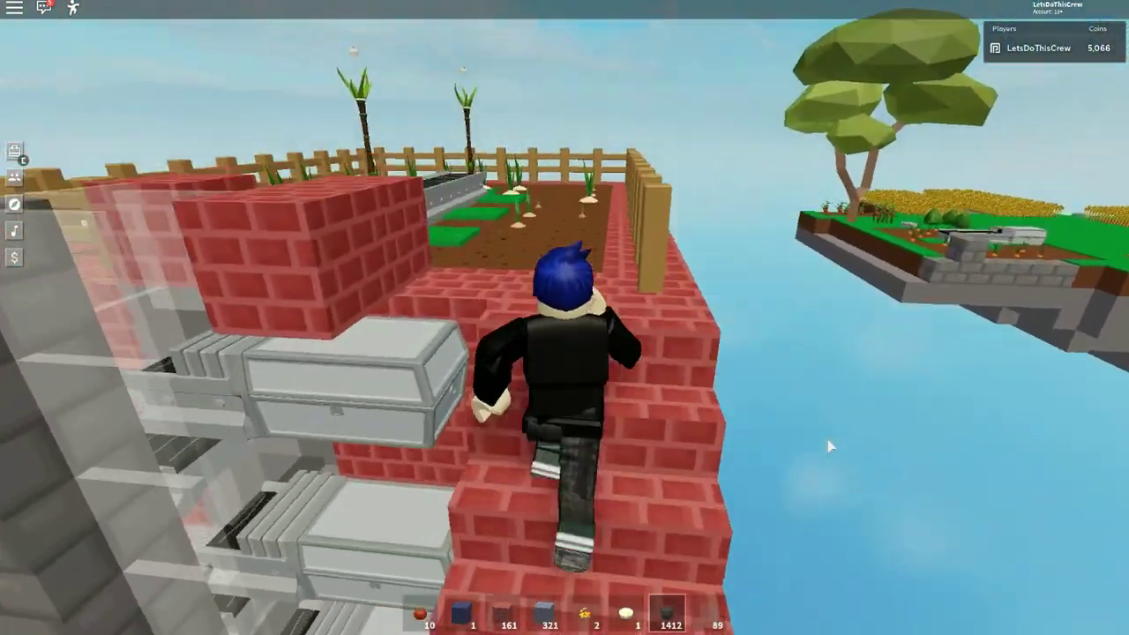
{"action": "key", "text": "s"}
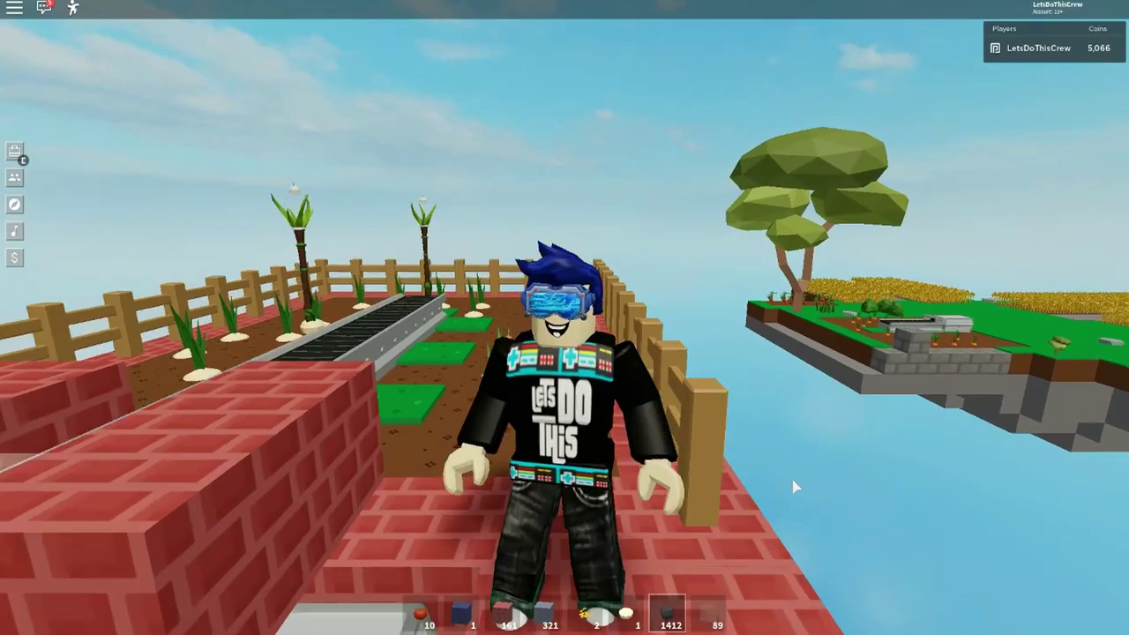
{"action": "scroll", "coordinate": [794, 487], "scroll_direction": "up", "scroll_amount": 2}
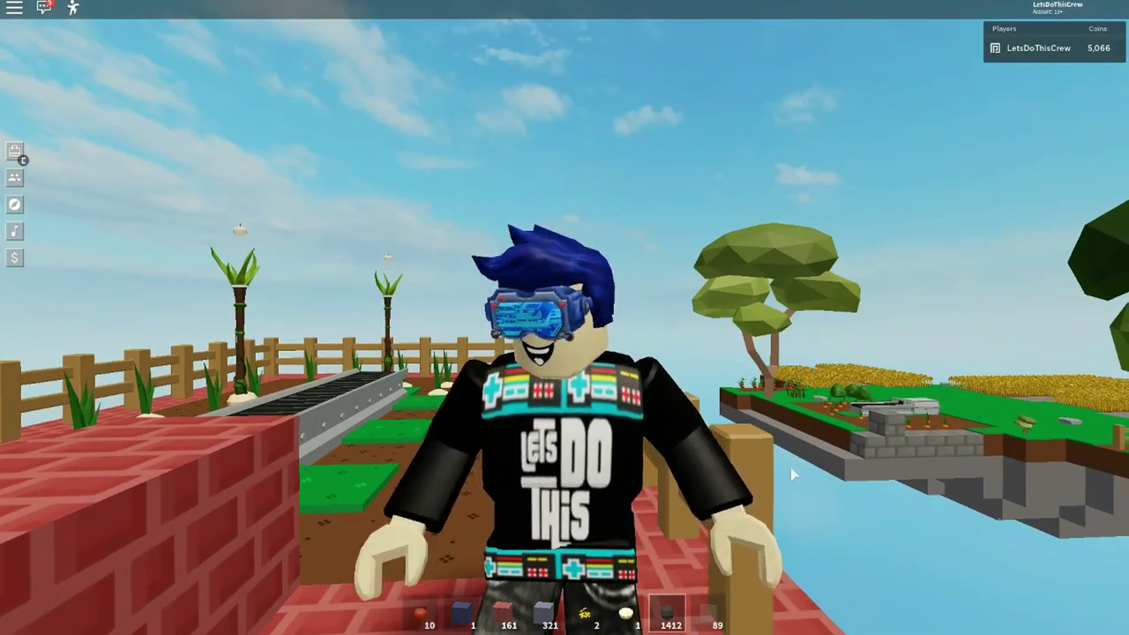